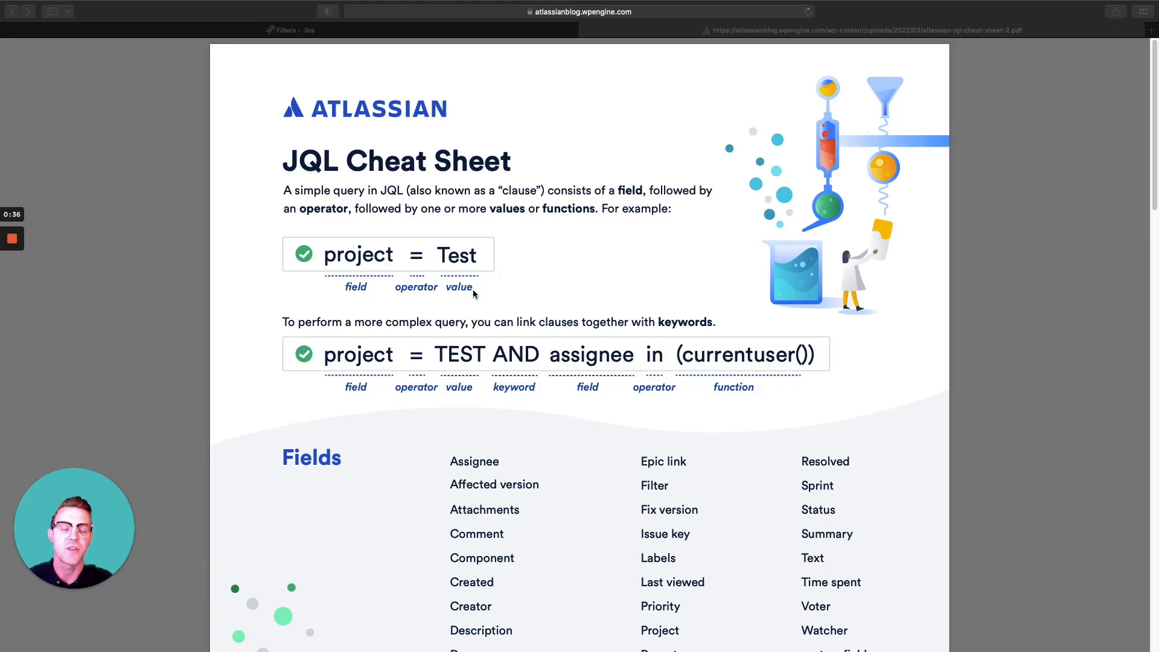
scroll(414, 341, "down", 1)
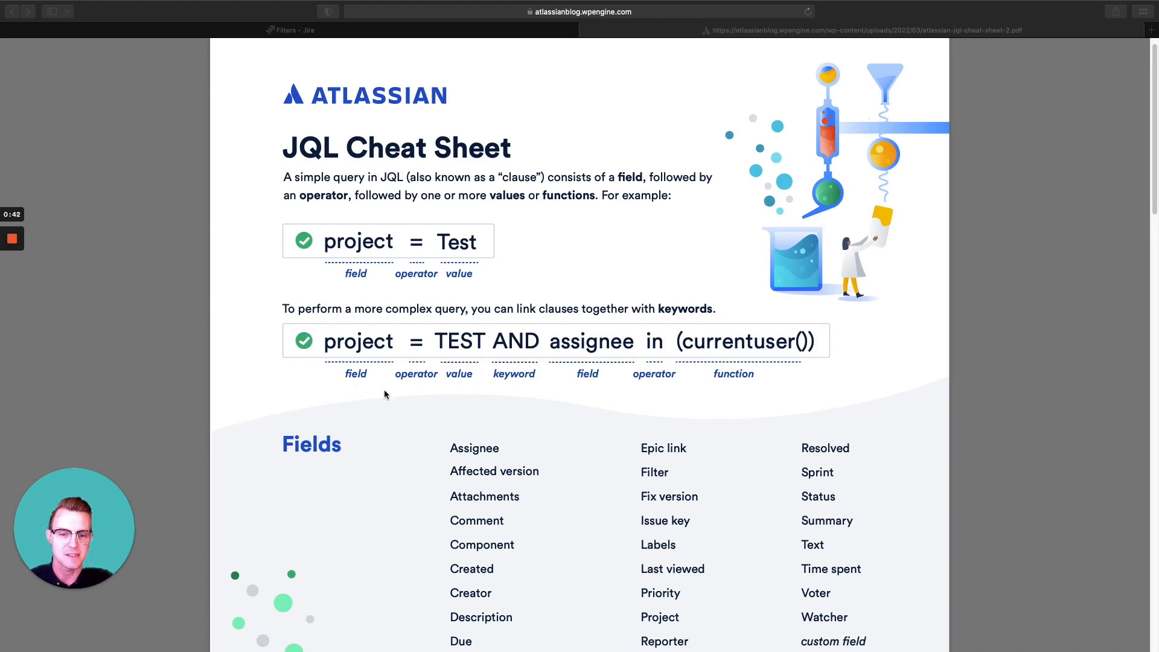
scroll(386, 389, "up", 1)
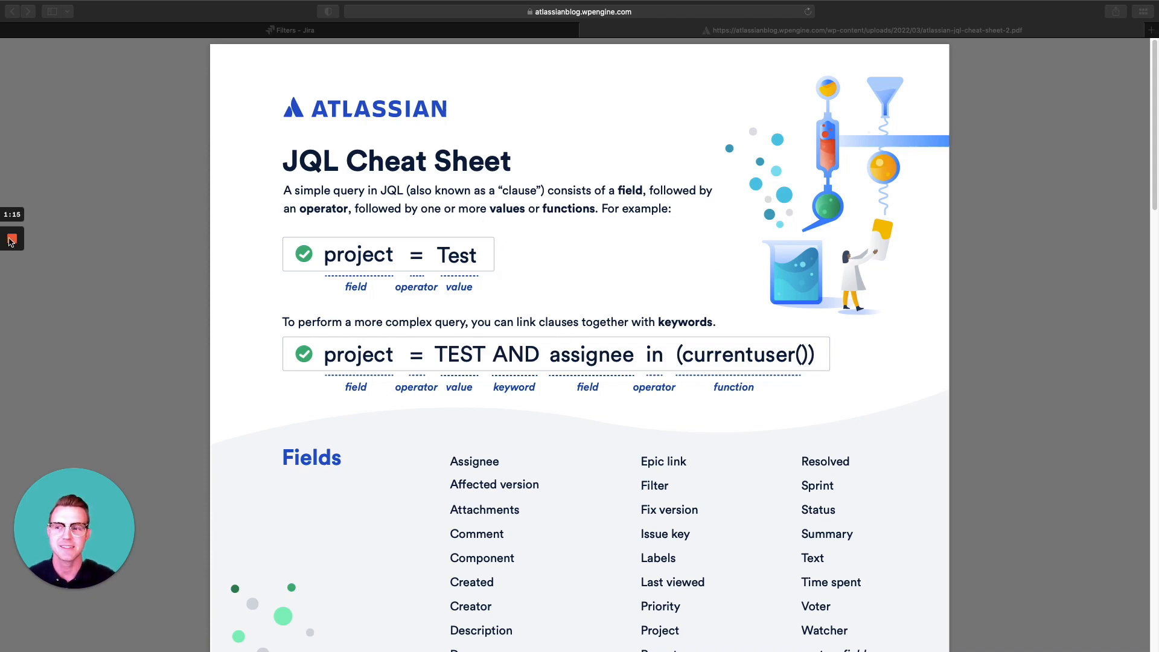
mouse_move(9, 242)
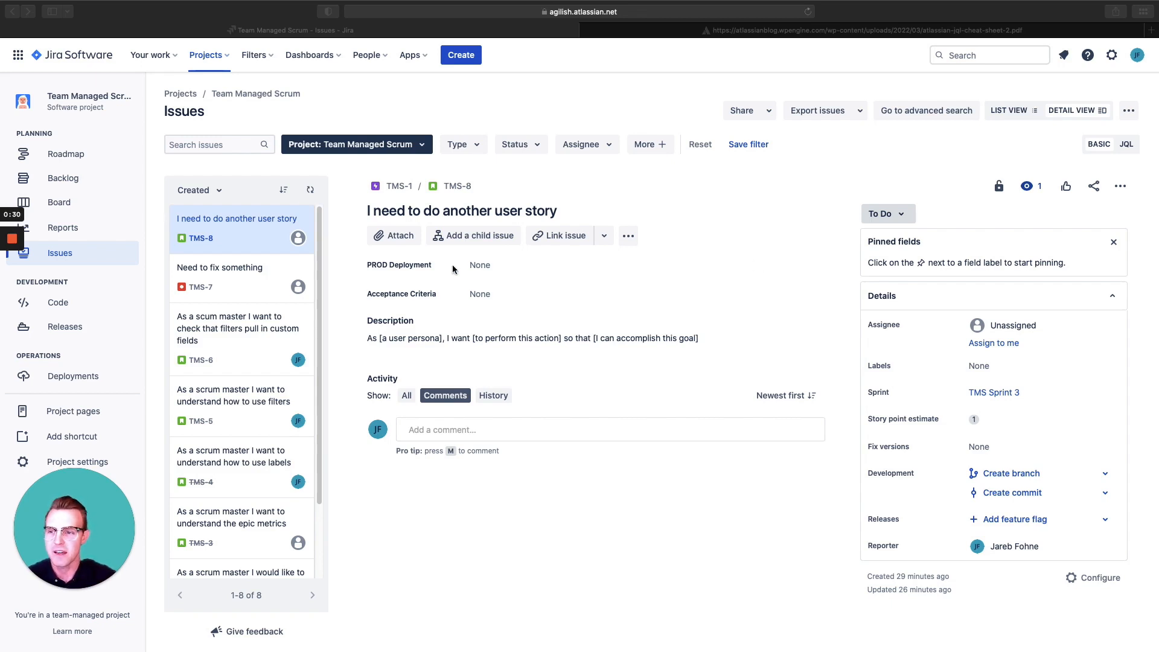
In the project's Issues view, widen the issue content area and open the issue "Need to fix something"
left_click(77, 250)
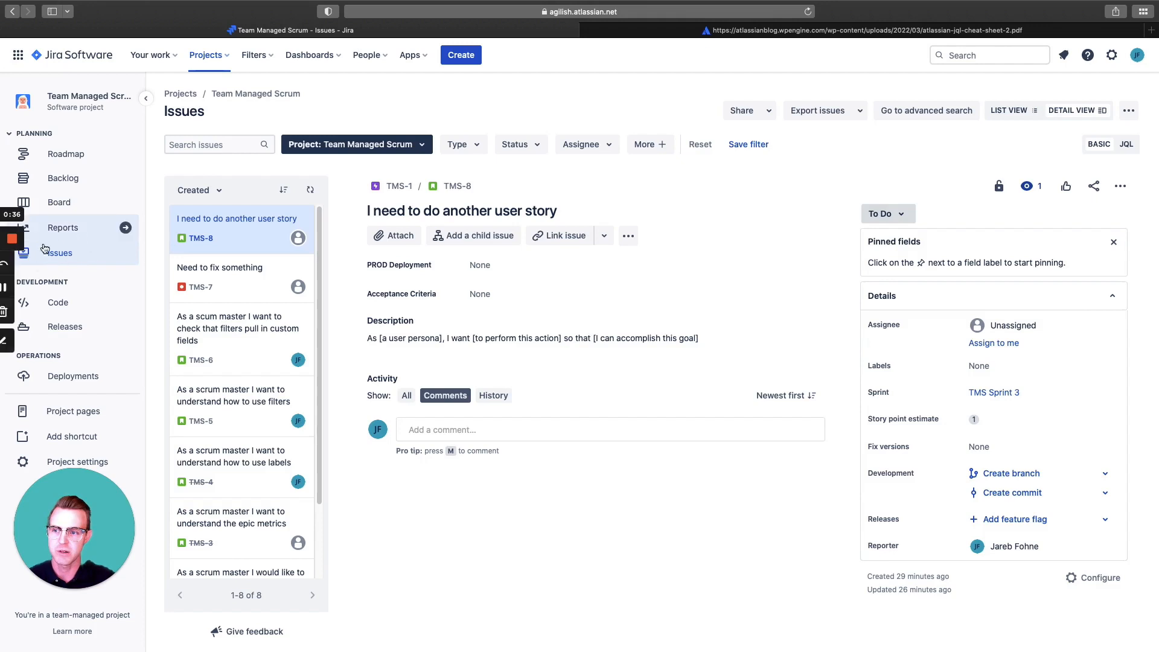
left_click(71, 252)
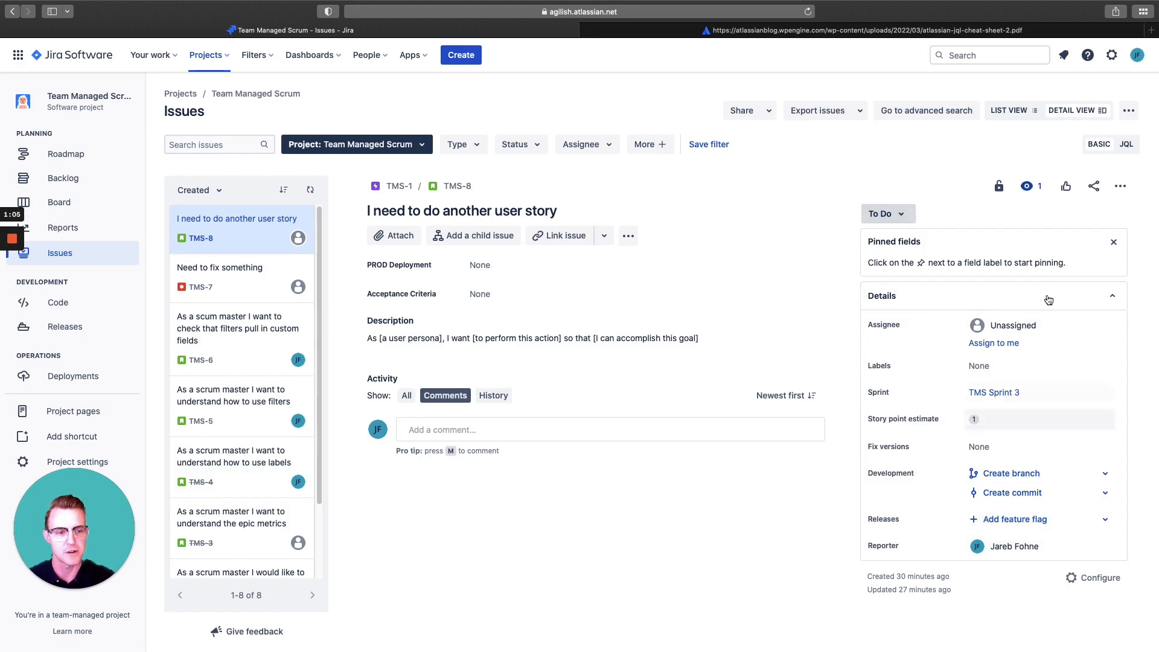
left_click_drag(848, 356, 928, 401)
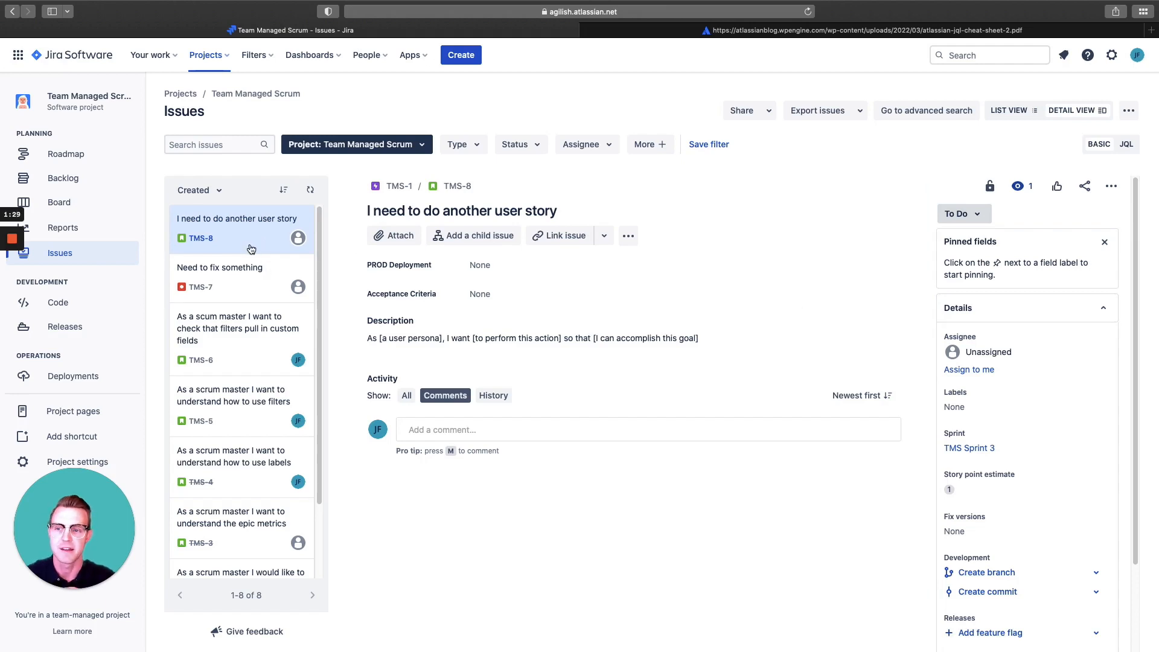
left_click(258, 286)
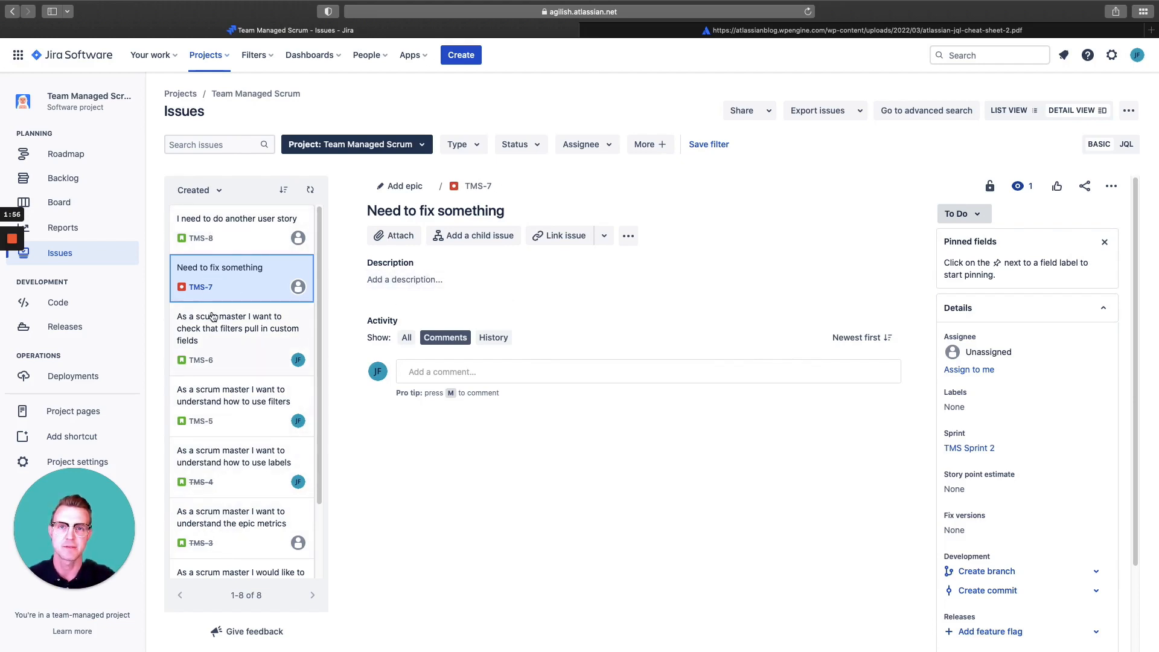
Order the issue list by Key in ascending order
left_click(202, 190)
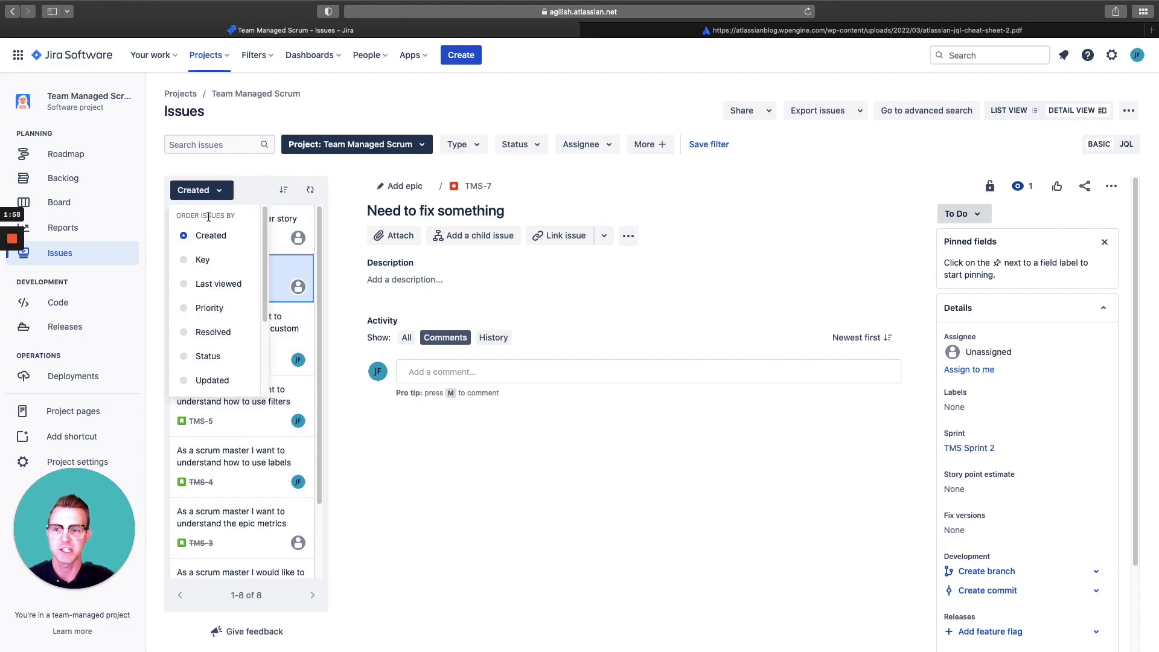
left_click(206, 260)
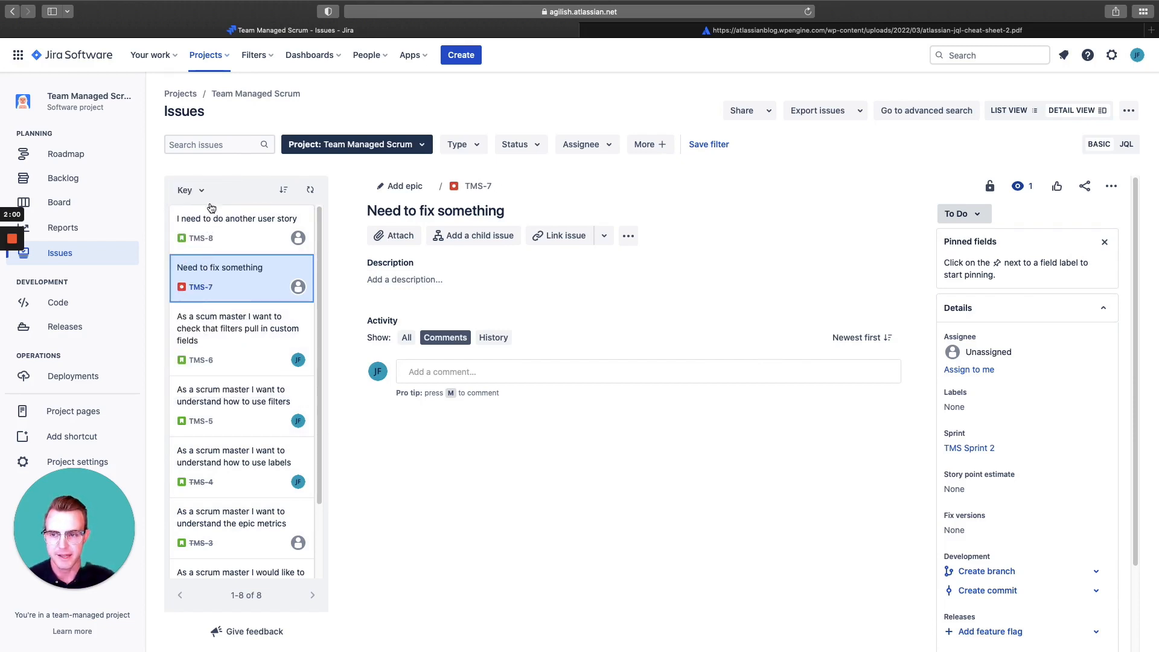
left_click(284, 190)
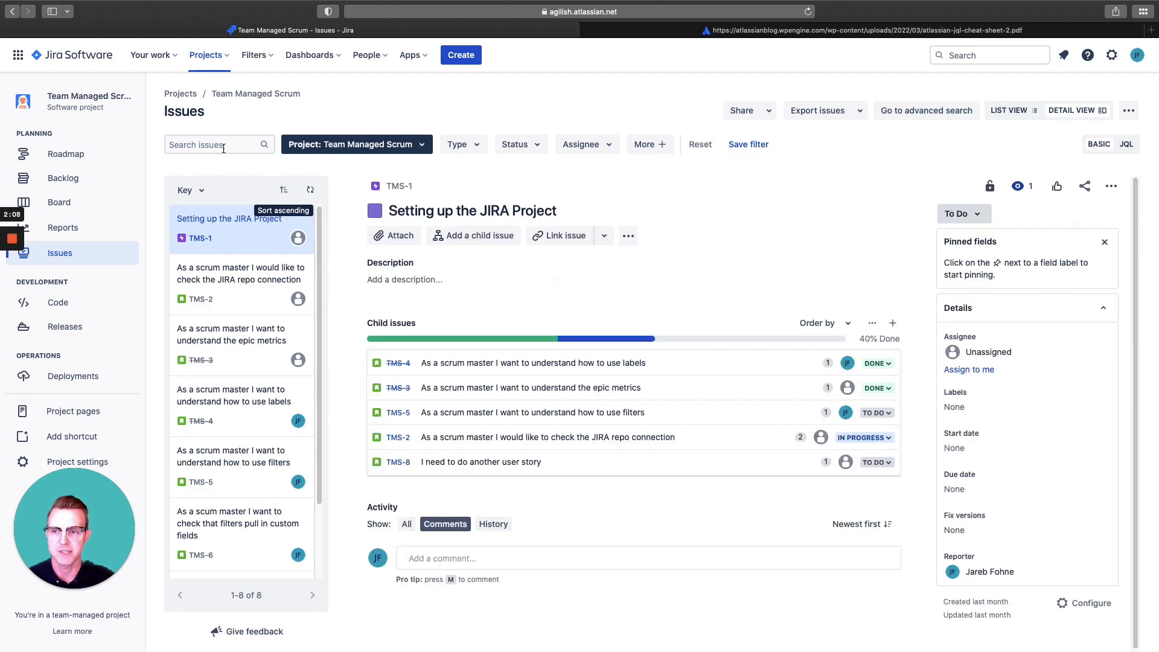
left_click(237, 144)
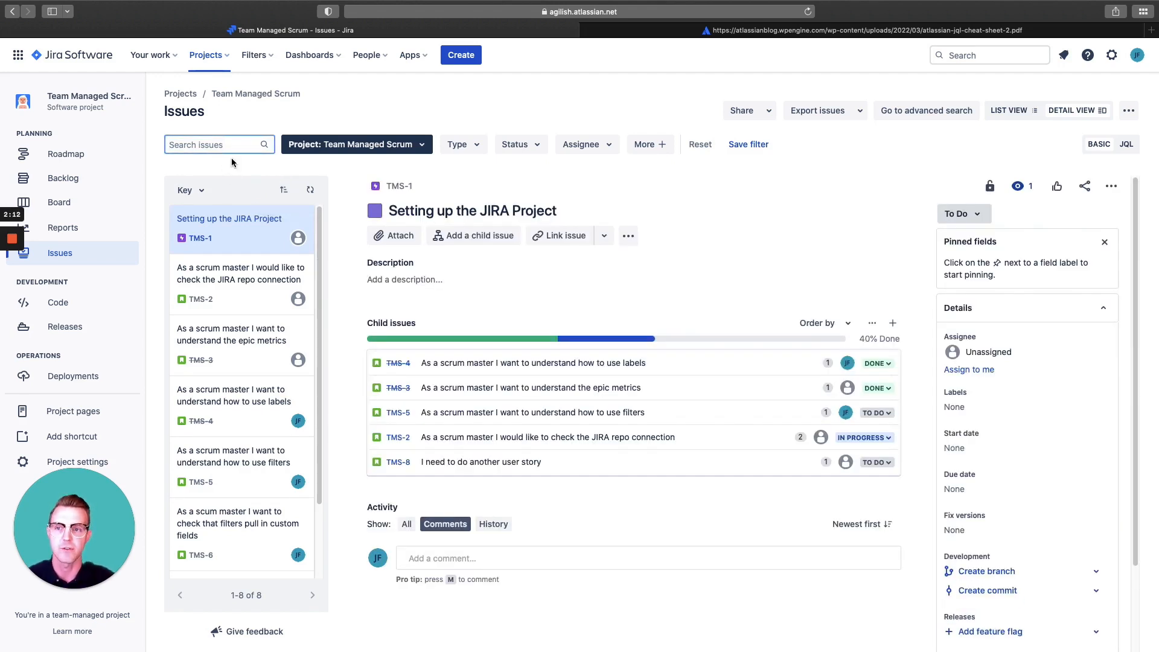
left_click(421, 148)
left_click(425, 109)
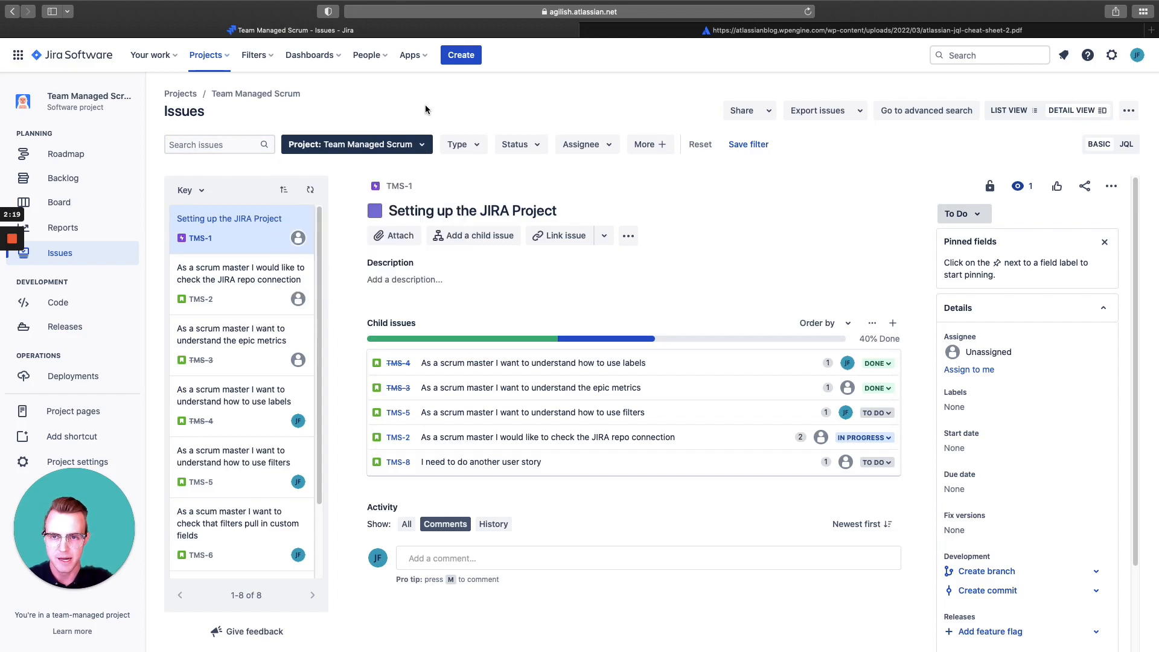
Filter the project's issues by type to Bug and Story
left_click(460, 145)
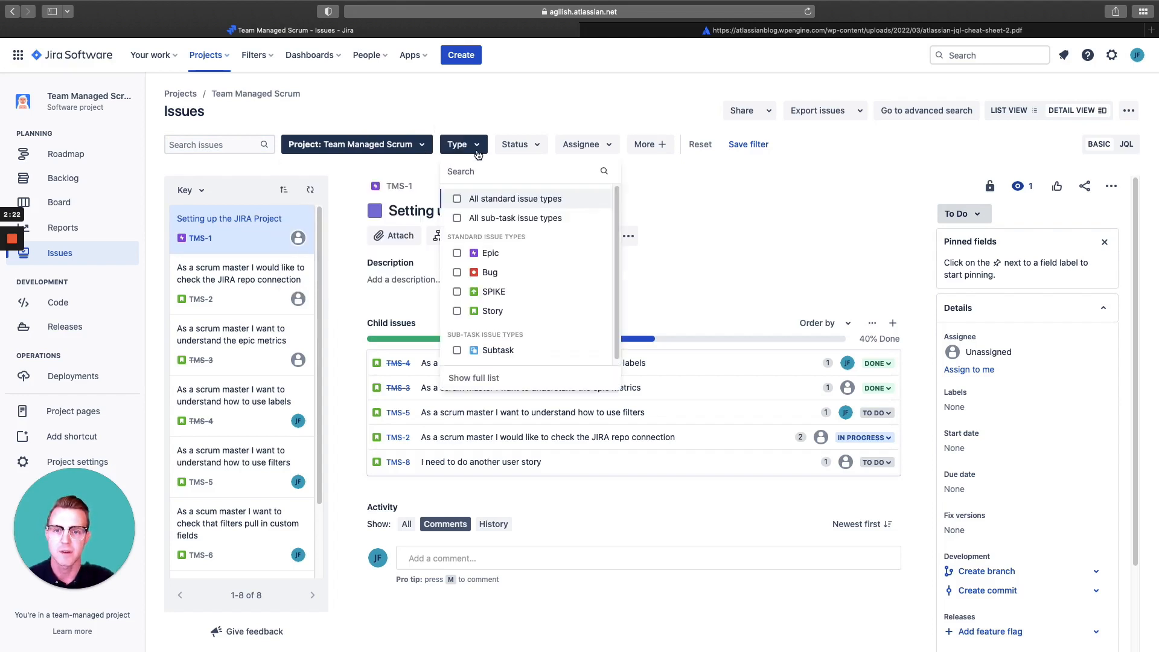
left_click(488, 273)
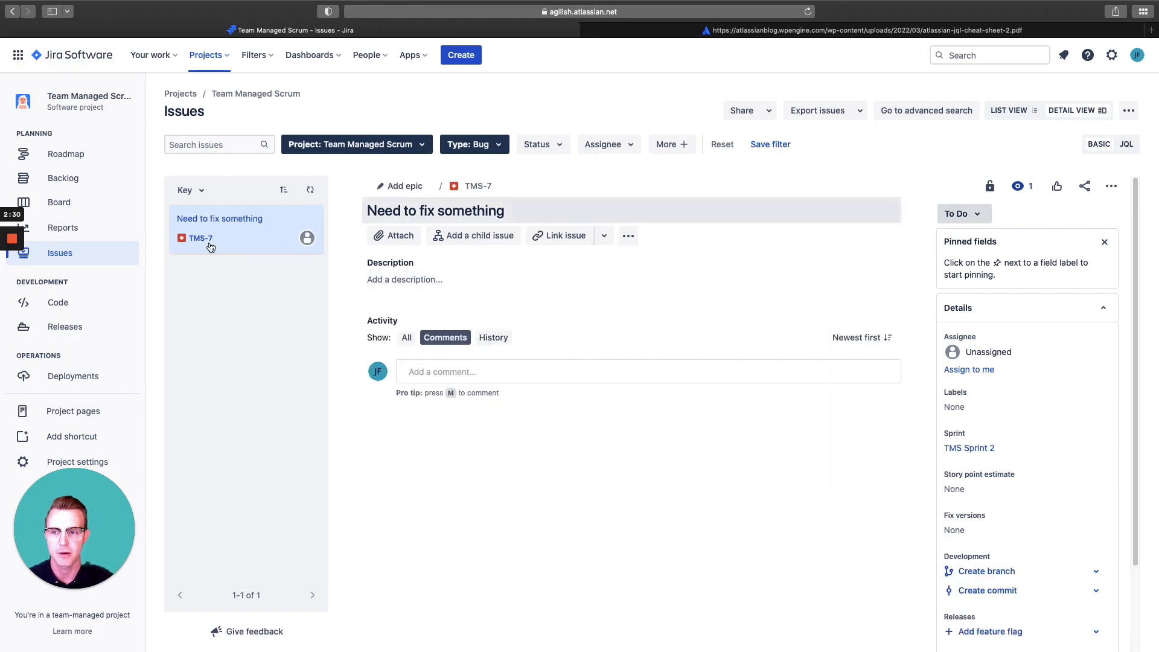
left_click(473, 144)
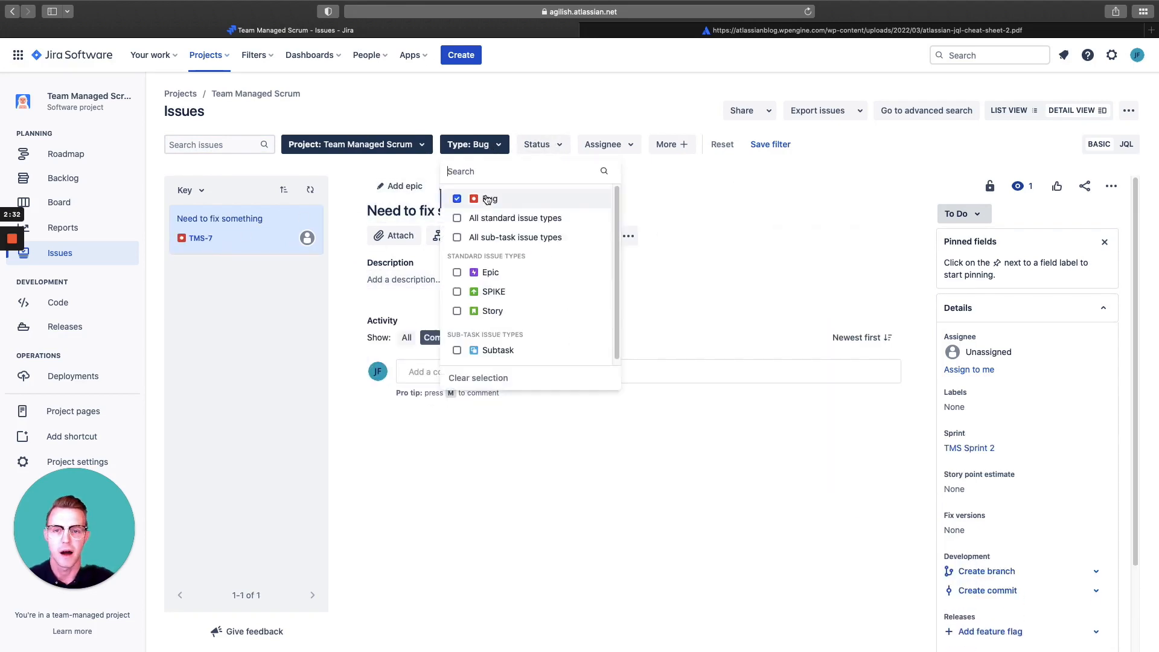
left_click(457, 311)
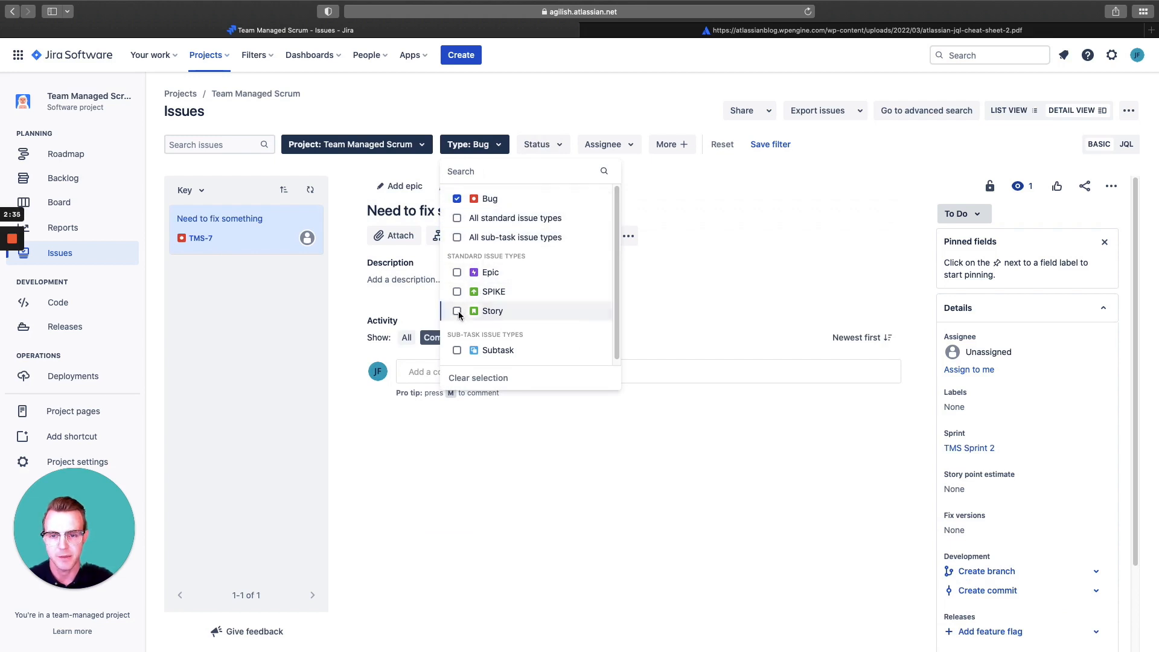
Filter the issues by status to In Progress, To Do and Backlog
left_click(558, 145)
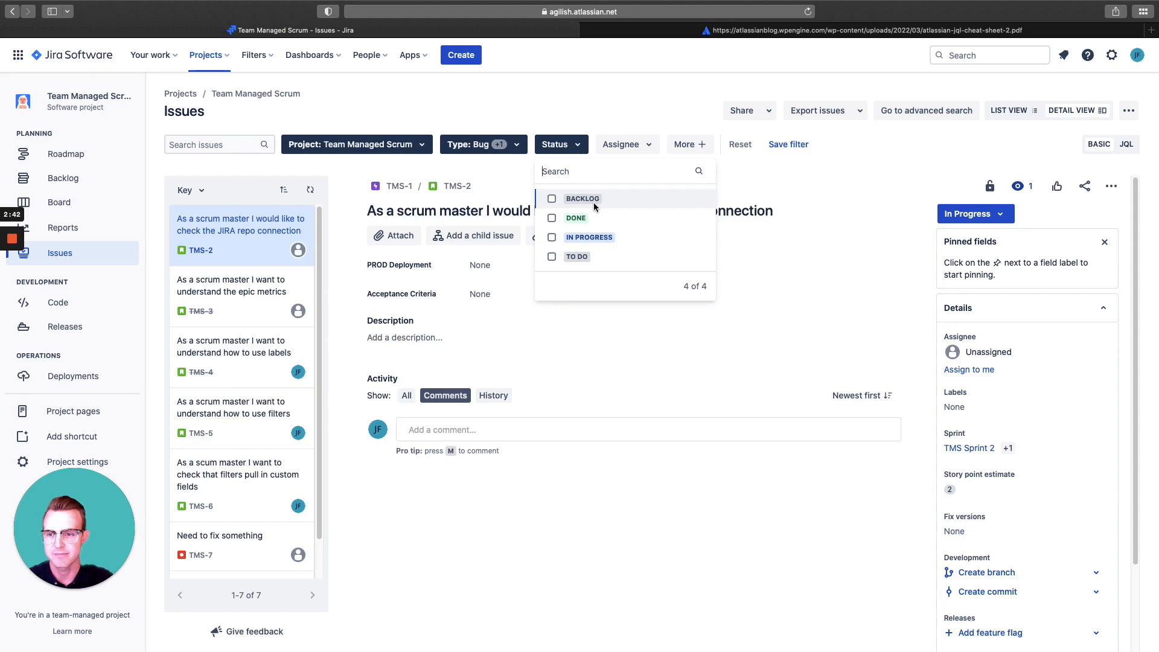
left_click(584, 237)
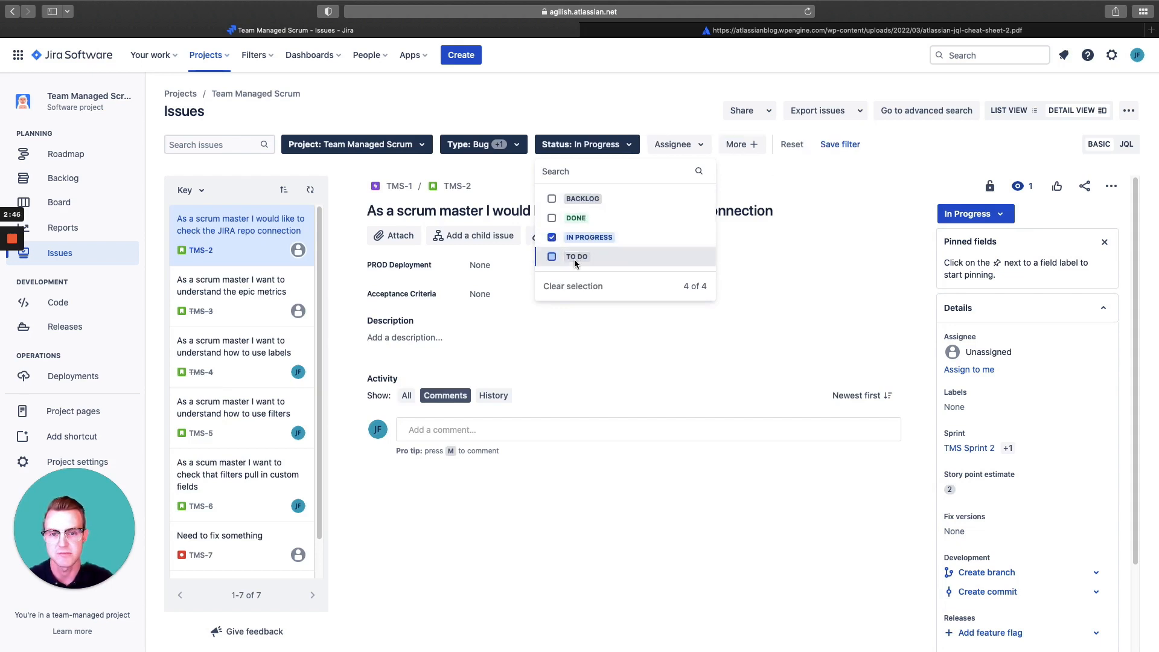
left_click(574, 258)
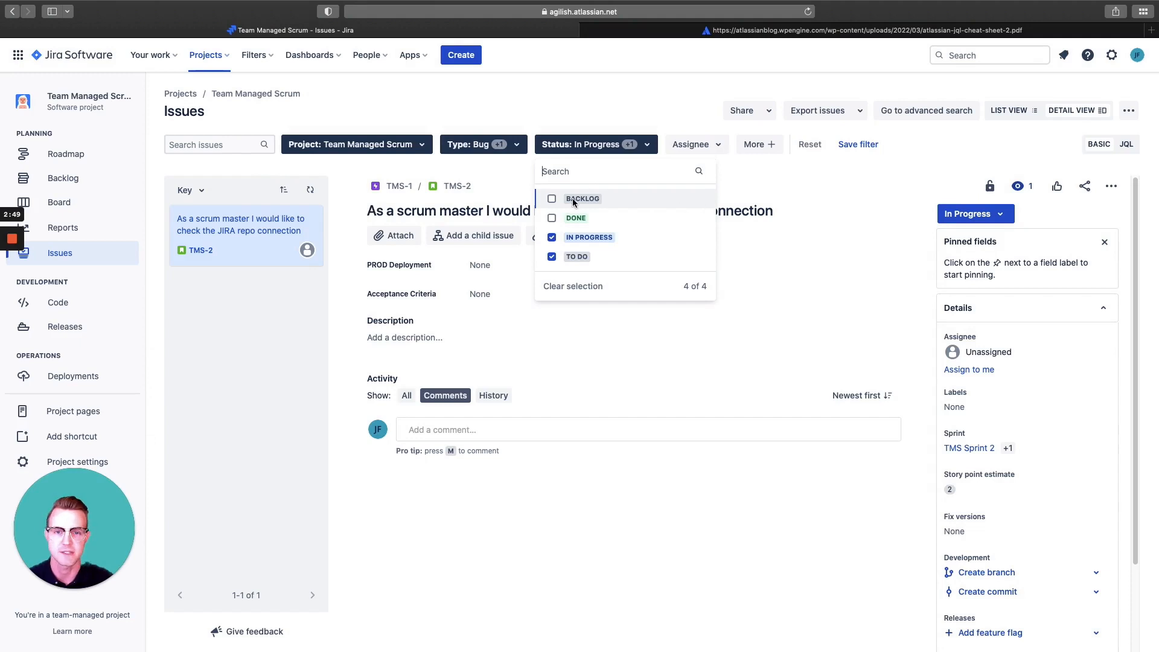
left_click(779, 165)
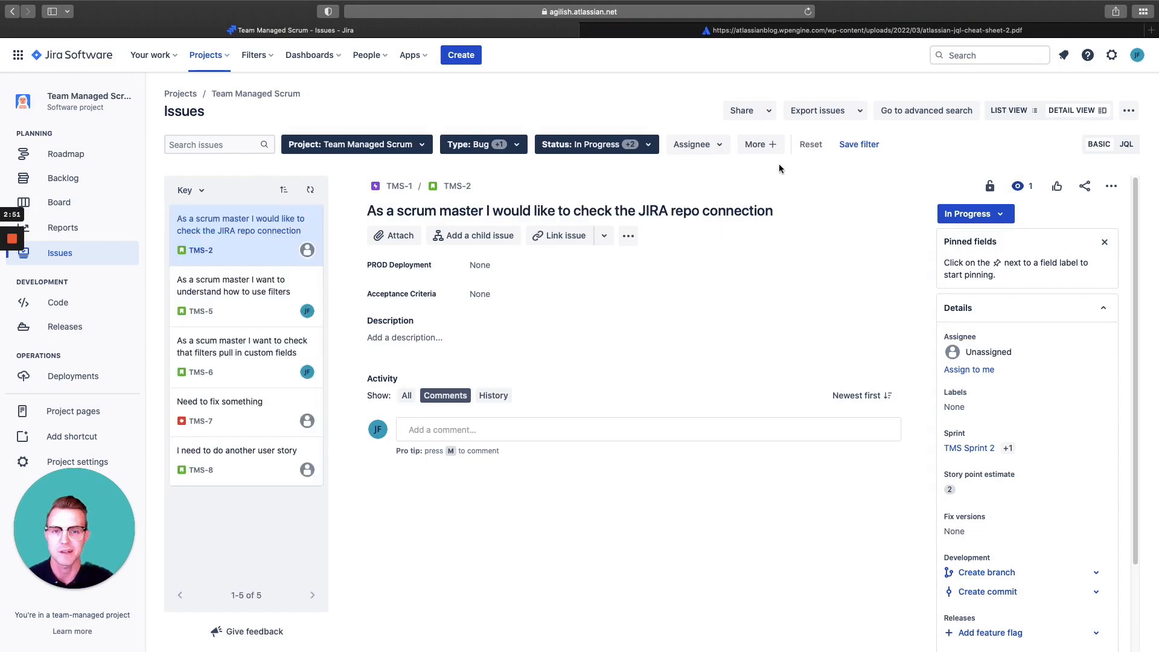
Filter the issues by assignee to the suggested user
left_click(718, 146)
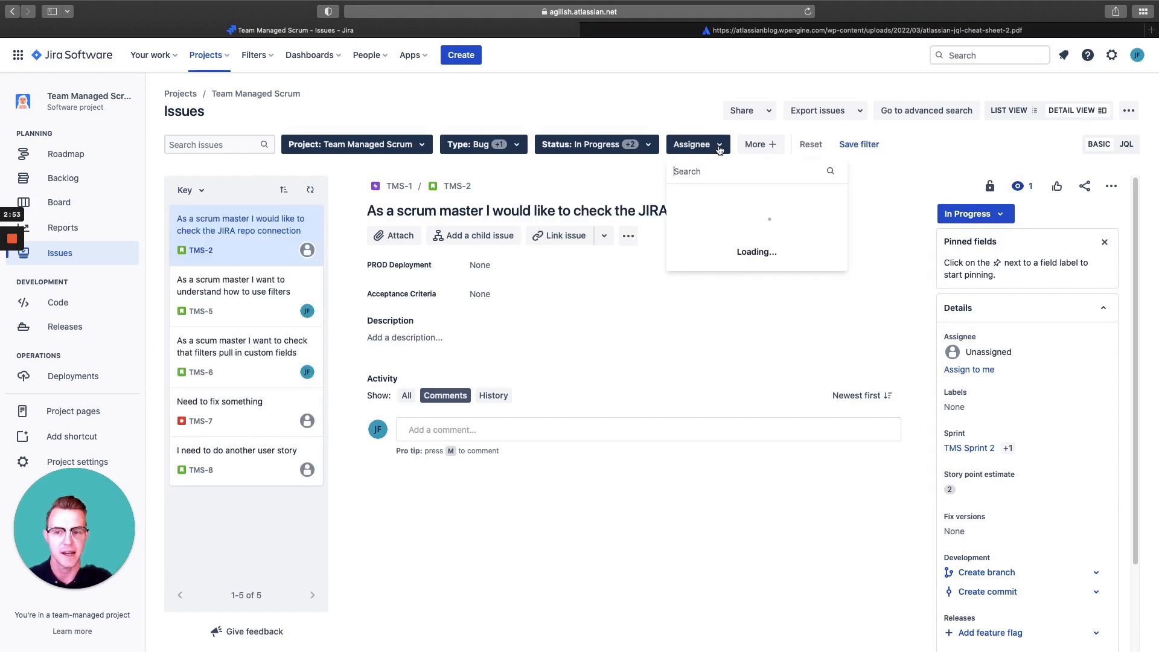
left_click(724, 252)
left_click(847, 173)
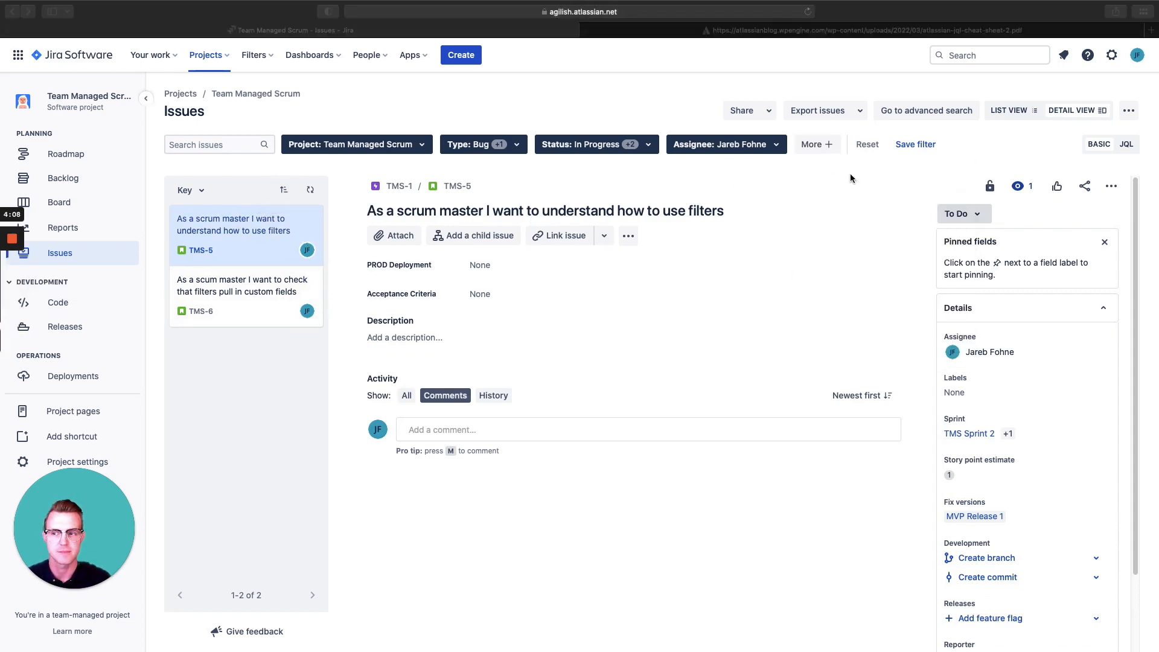
Add a Reporter filter set to Current User and open issue TMS-6 from the filtered list
left_click(828, 148)
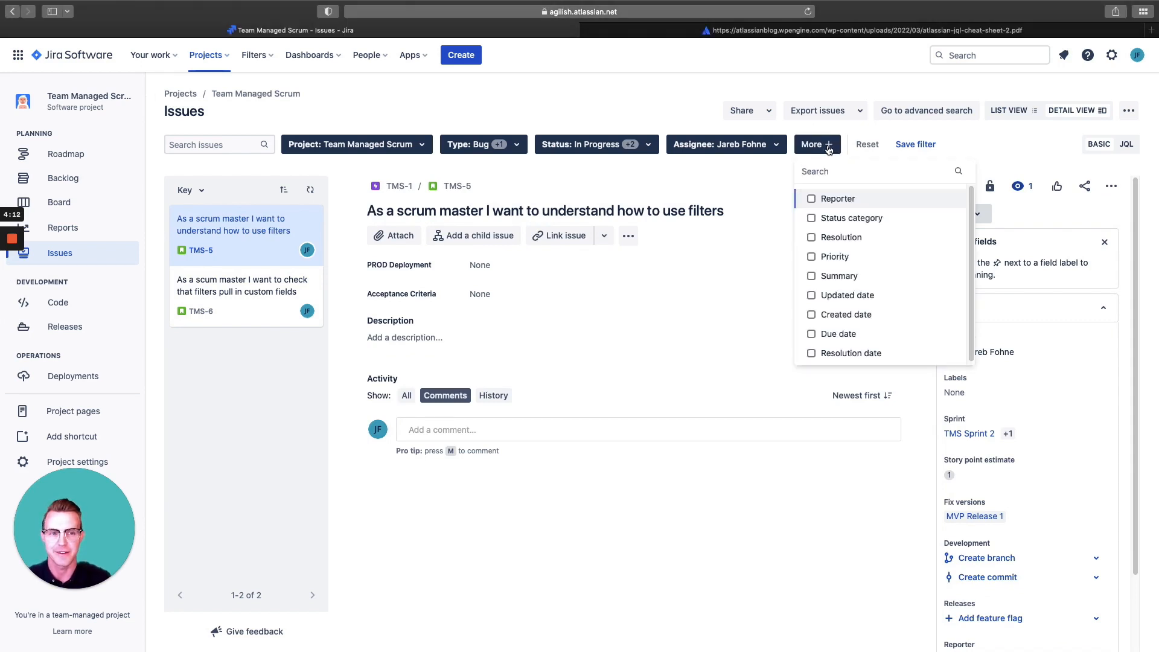
left_click(813, 200)
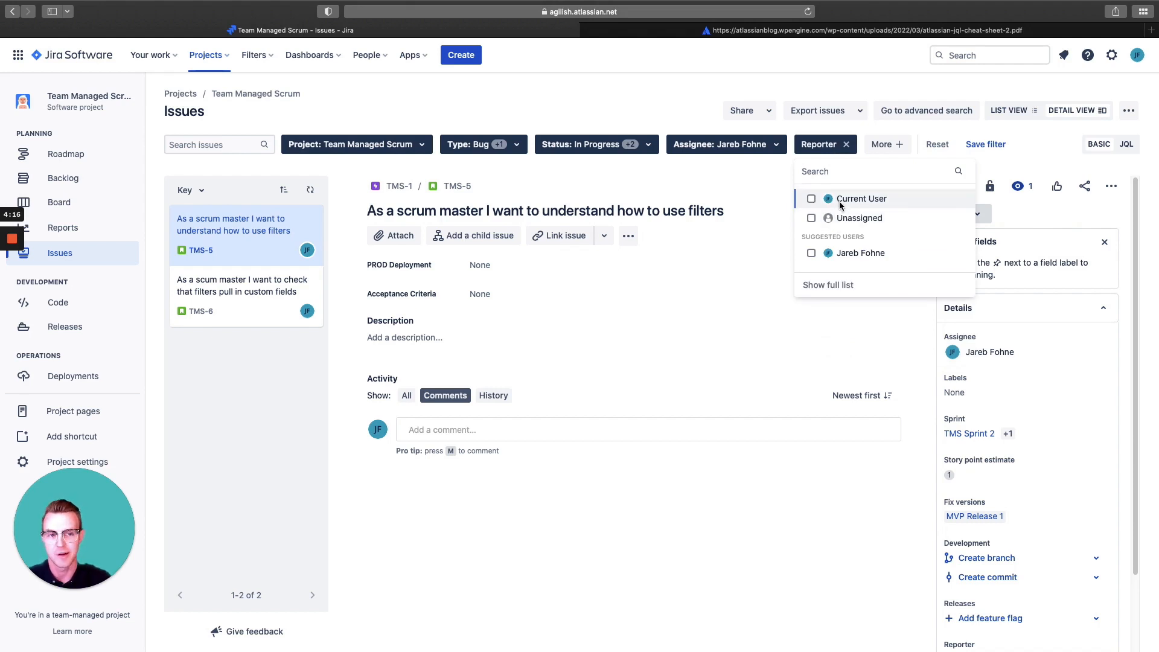
left_click(840, 202)
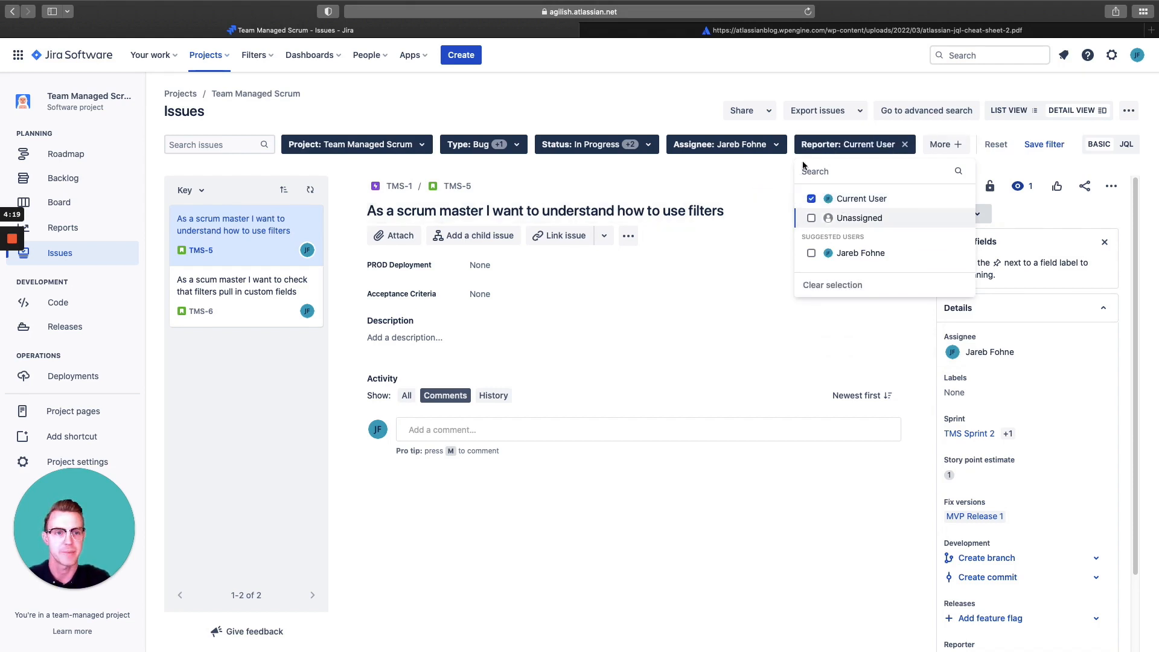
left_click(783, 175)
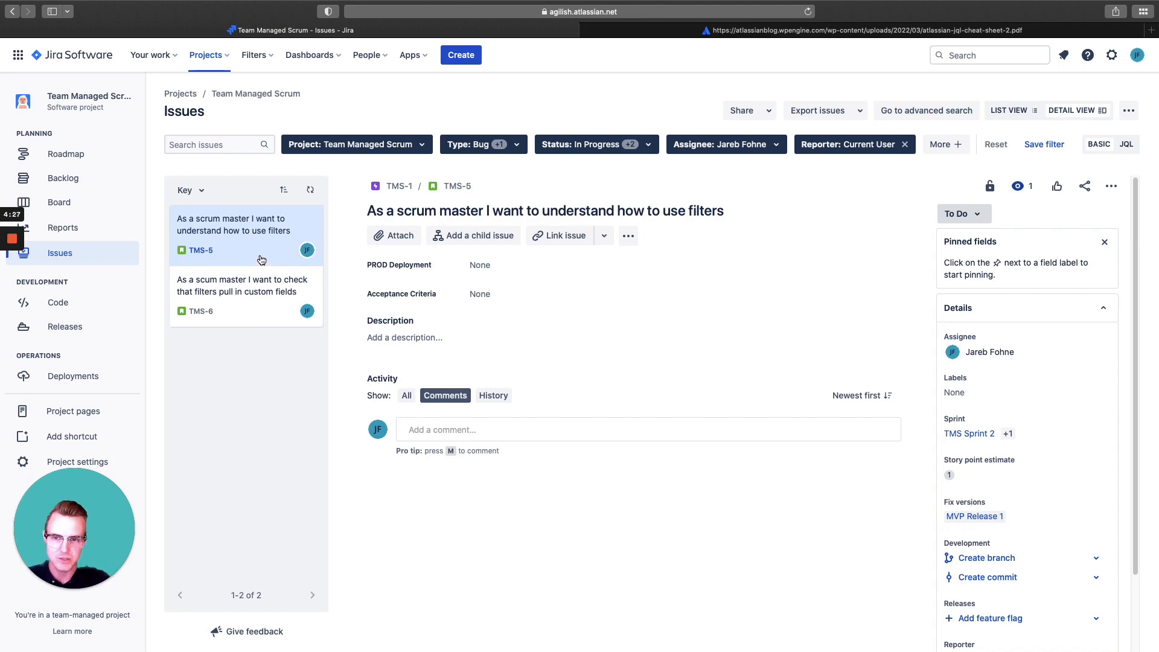
left_click(253, 314)
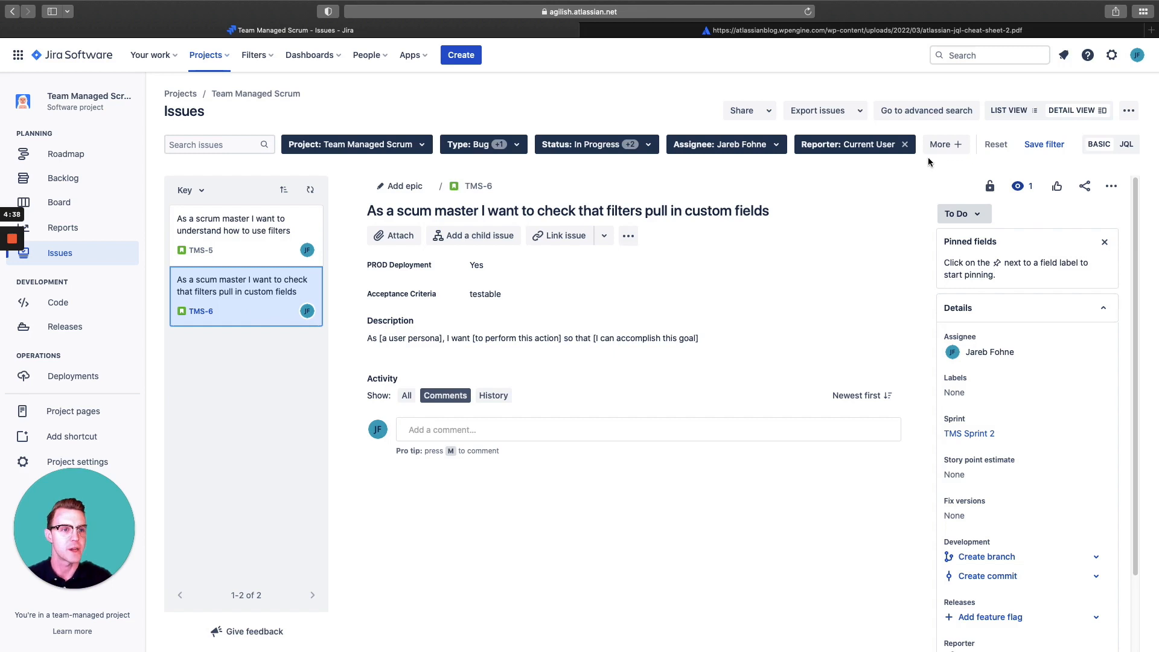
Start saving the current filter and name it "new name", with the description left empty
left_click(1043, 147)
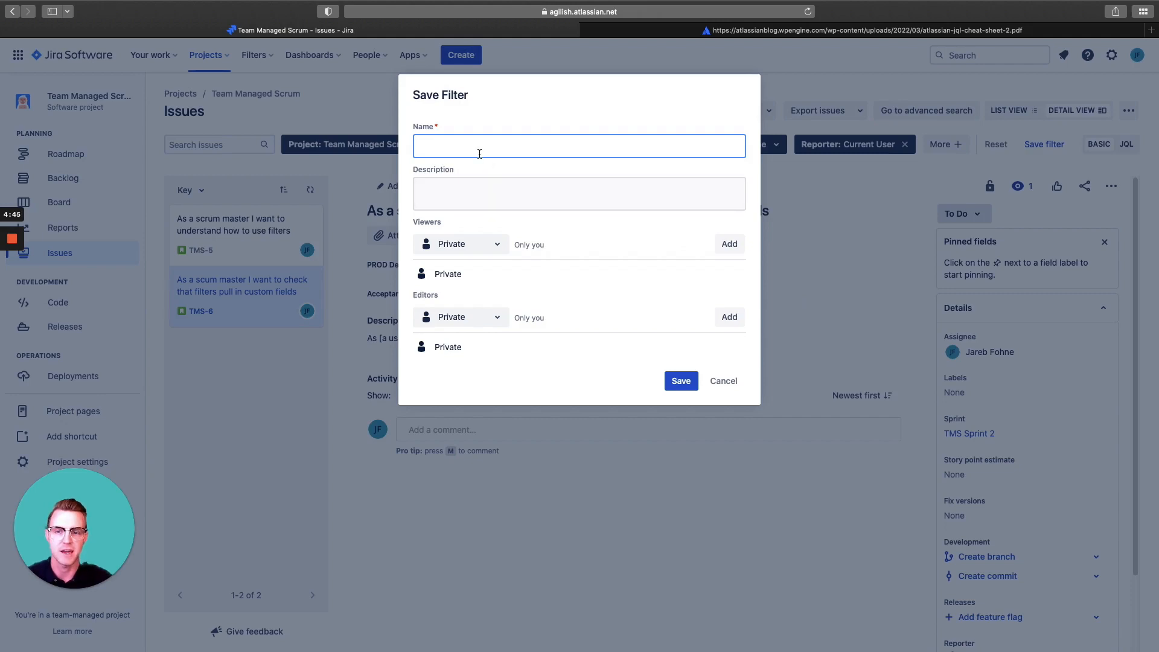
type("new name")
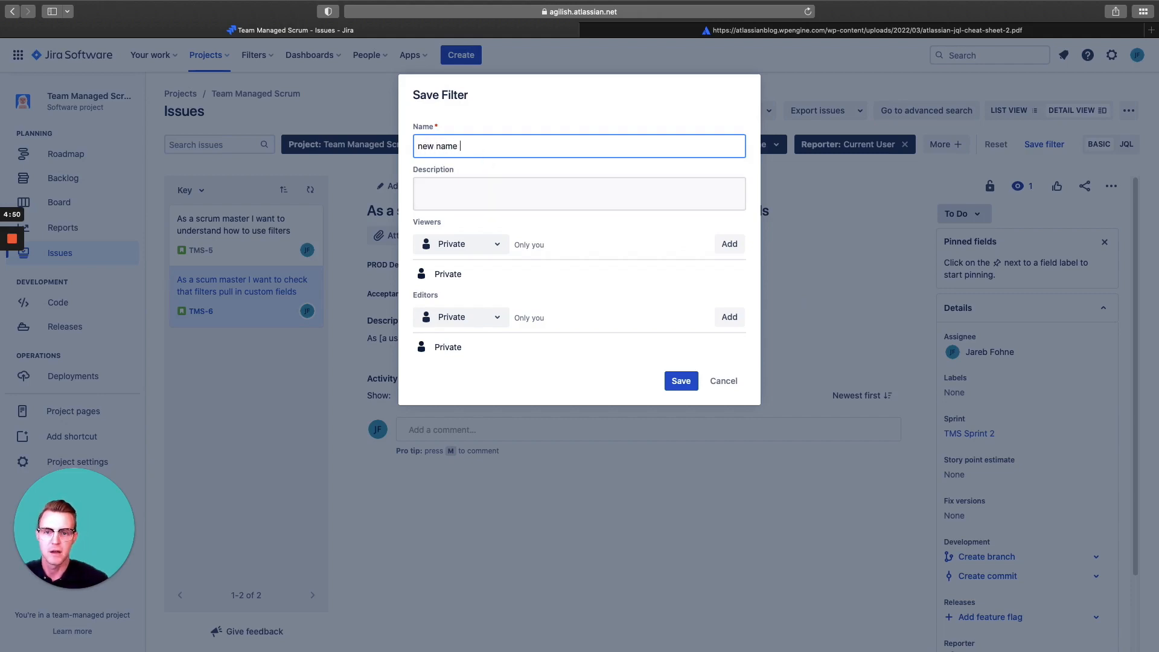
left_click(491, 189)
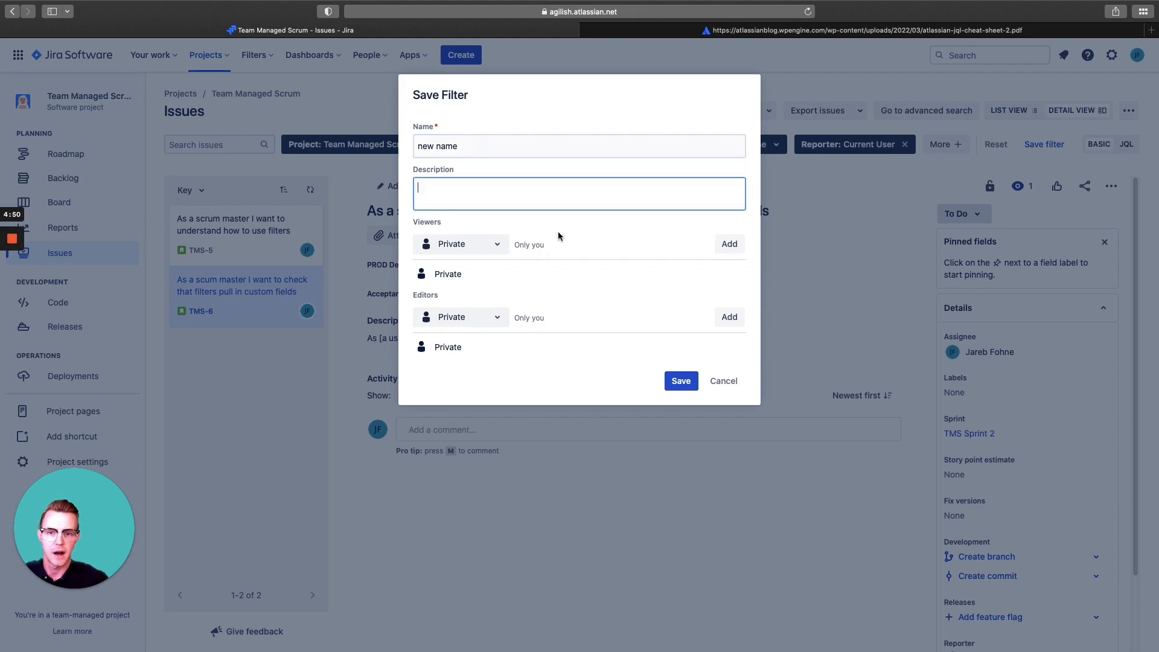
Add My organization as the saved filter's viewers and keep its editors set to Private
left_click(494, 245)
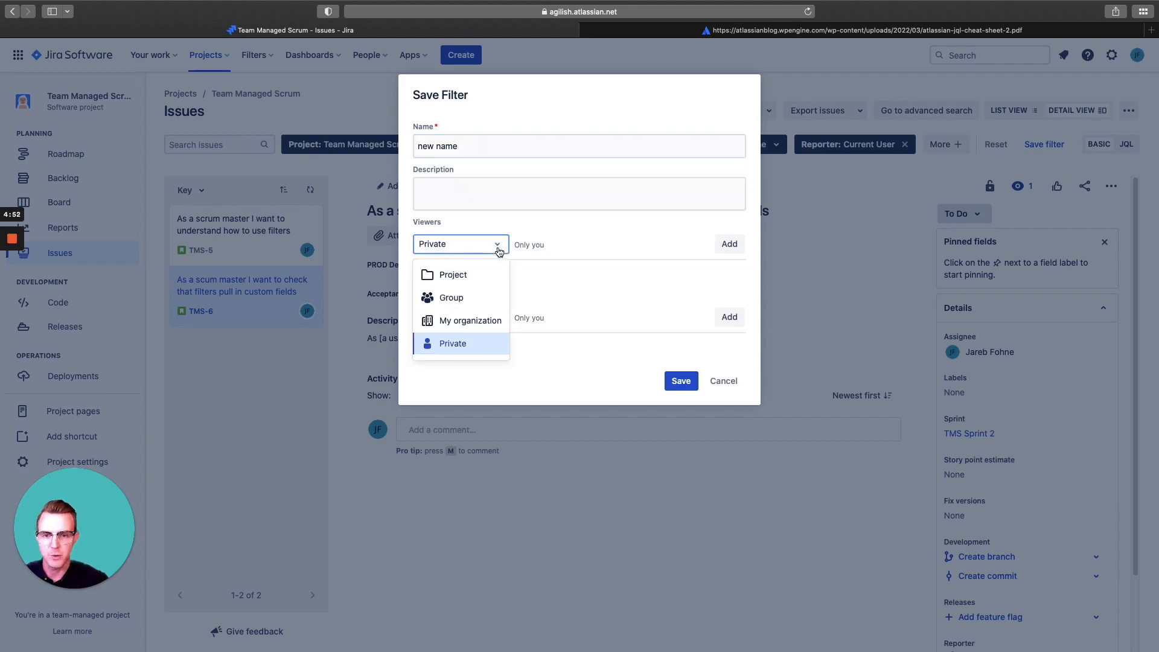
left_click(479, 320)
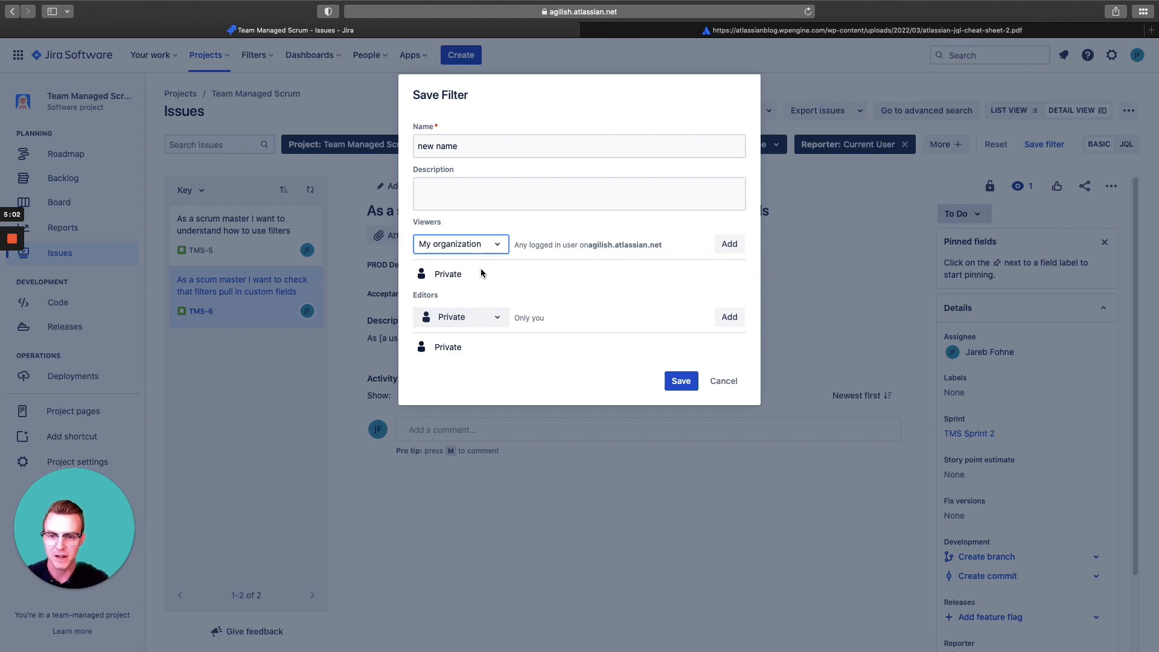
left_click(728, 243)
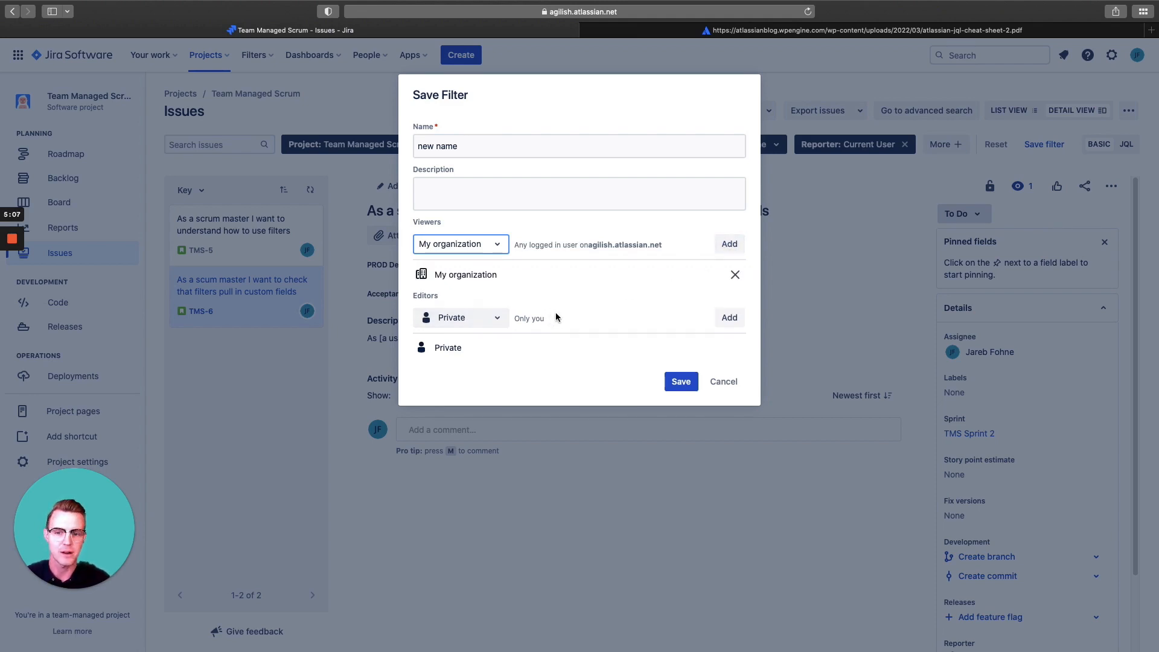
left_click(500, 324)
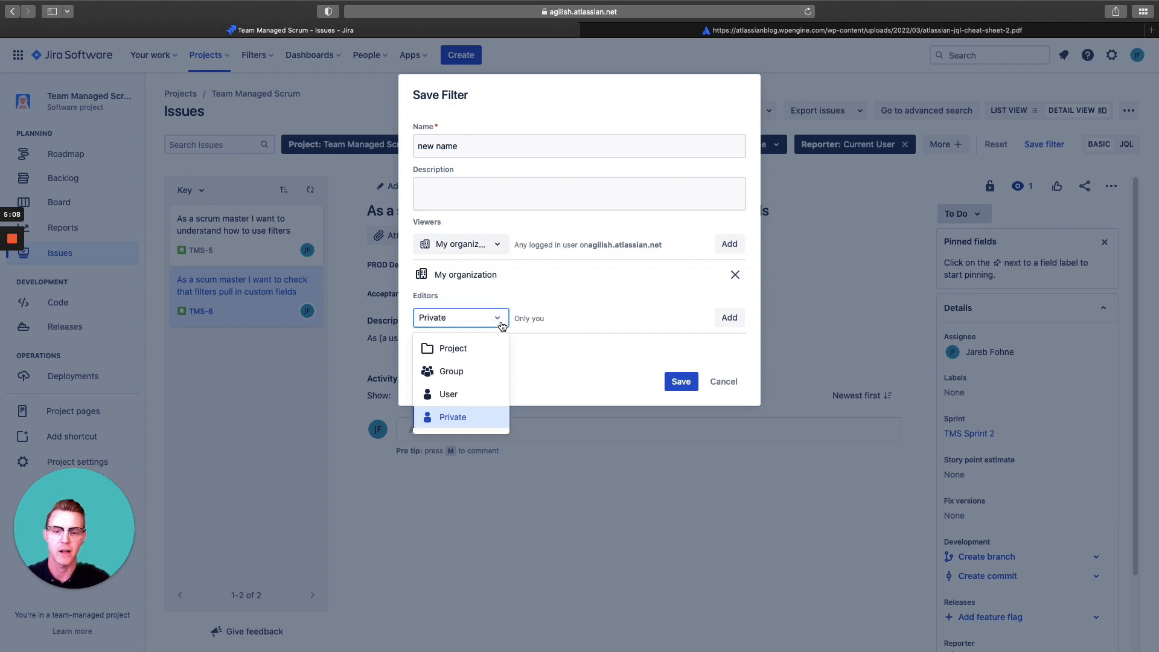
left_click(588, 316)
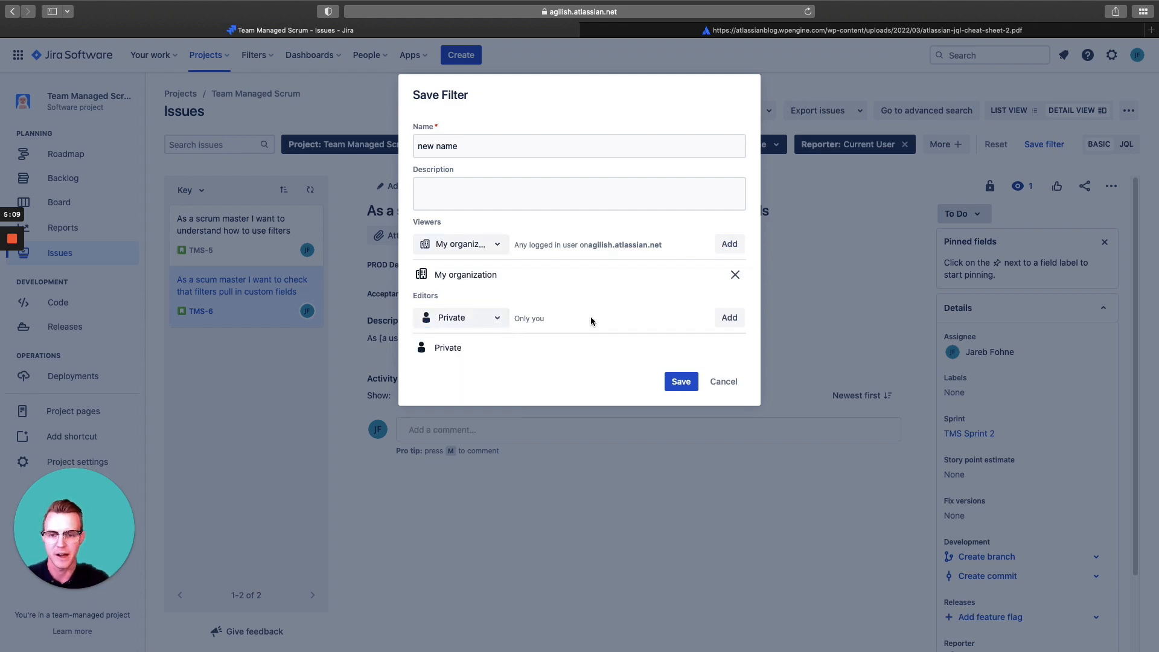
Save the filter with its current settings and check the access restriction information on issue TMS-6
left_click(679, 381)
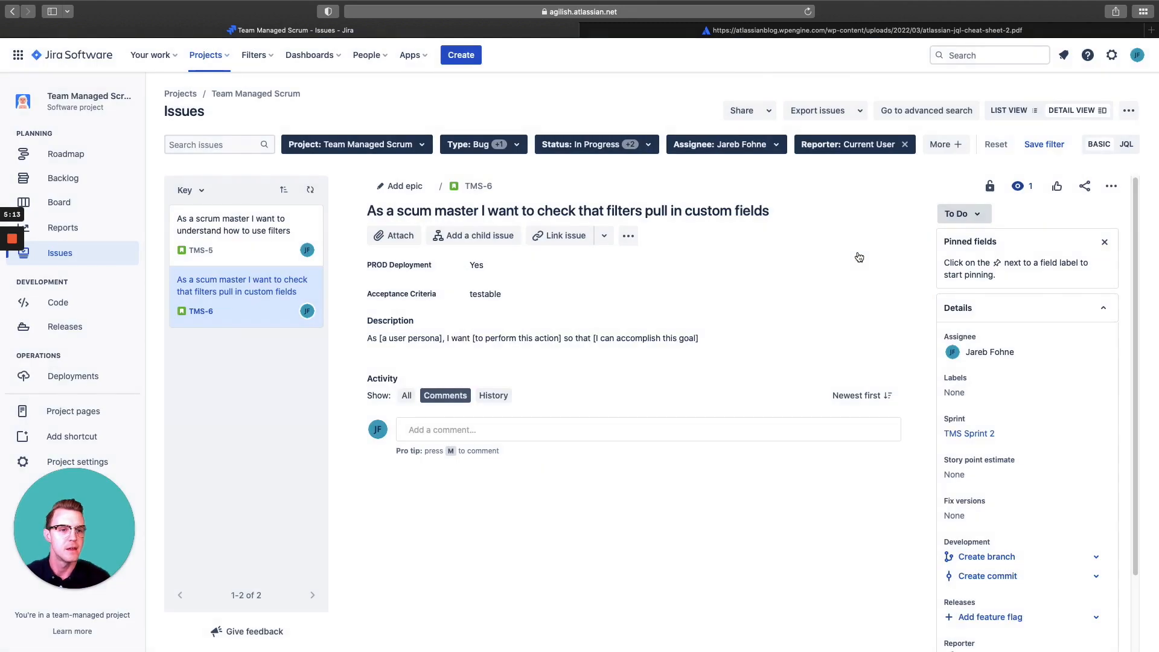
left_click(984, 186)
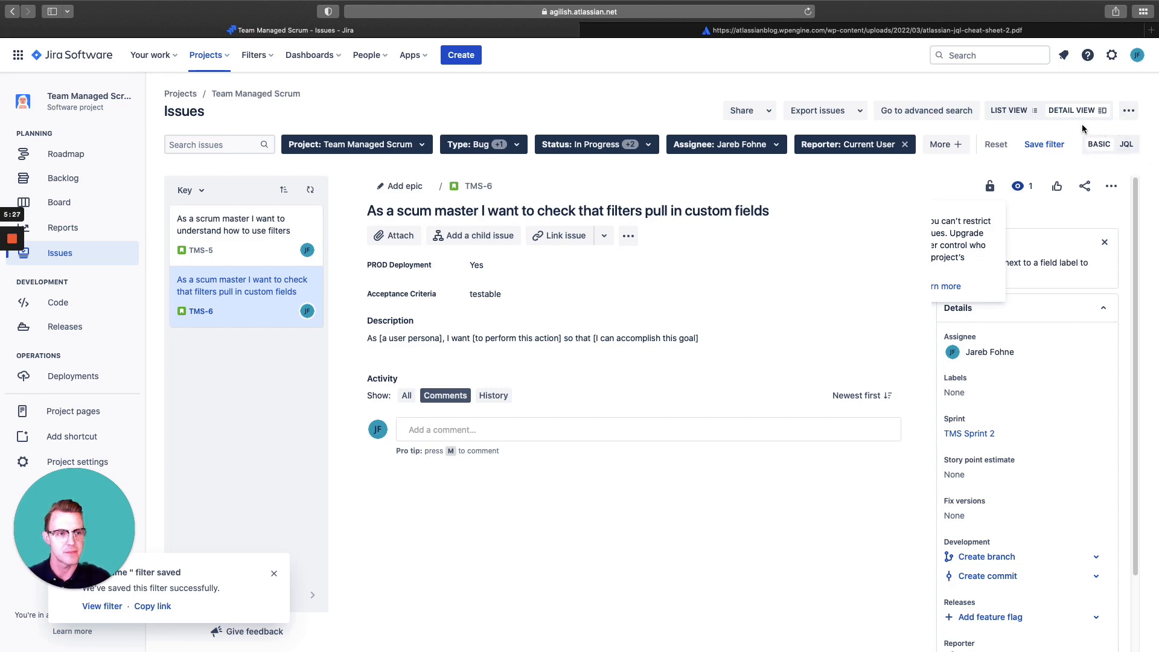
Switch the issue filters to JQL and highlight the whole query to review it, leaving its text unedited
left_click(1126, 146)
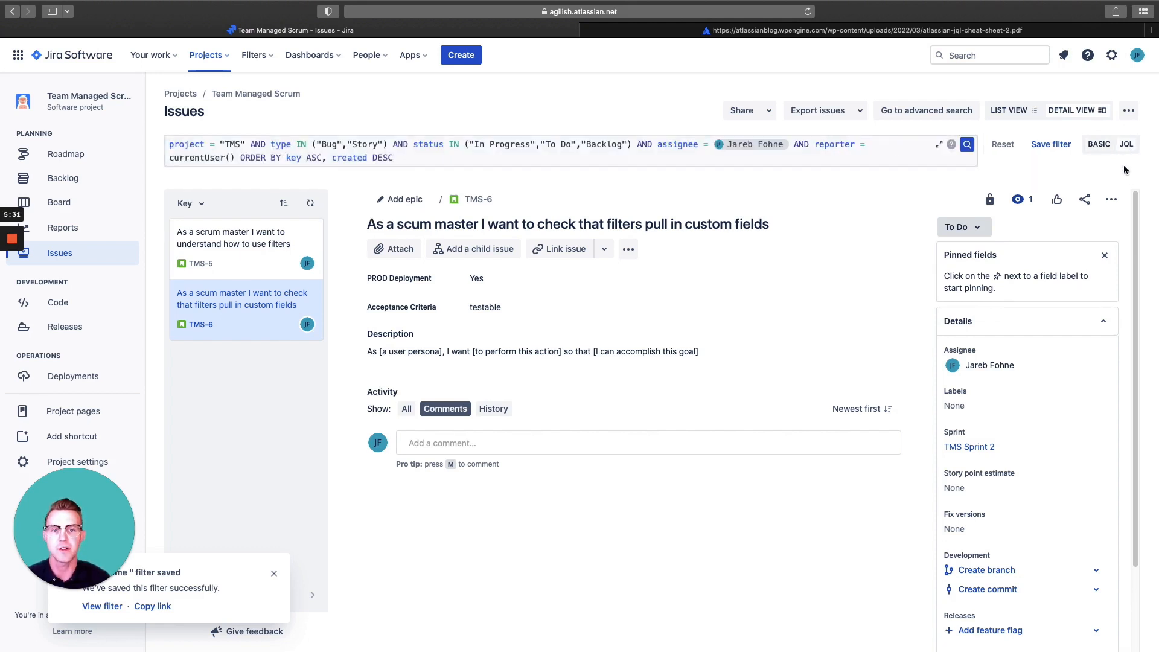
left_click(394, 157)
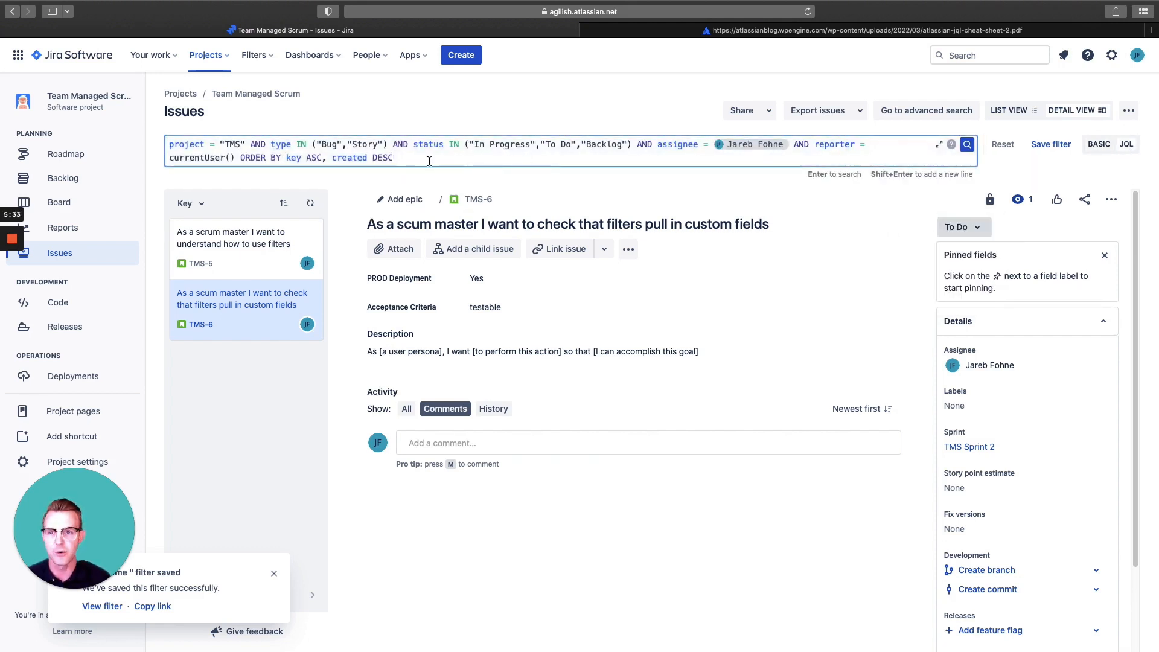
left_click_drag(394, 158, 152, 139)
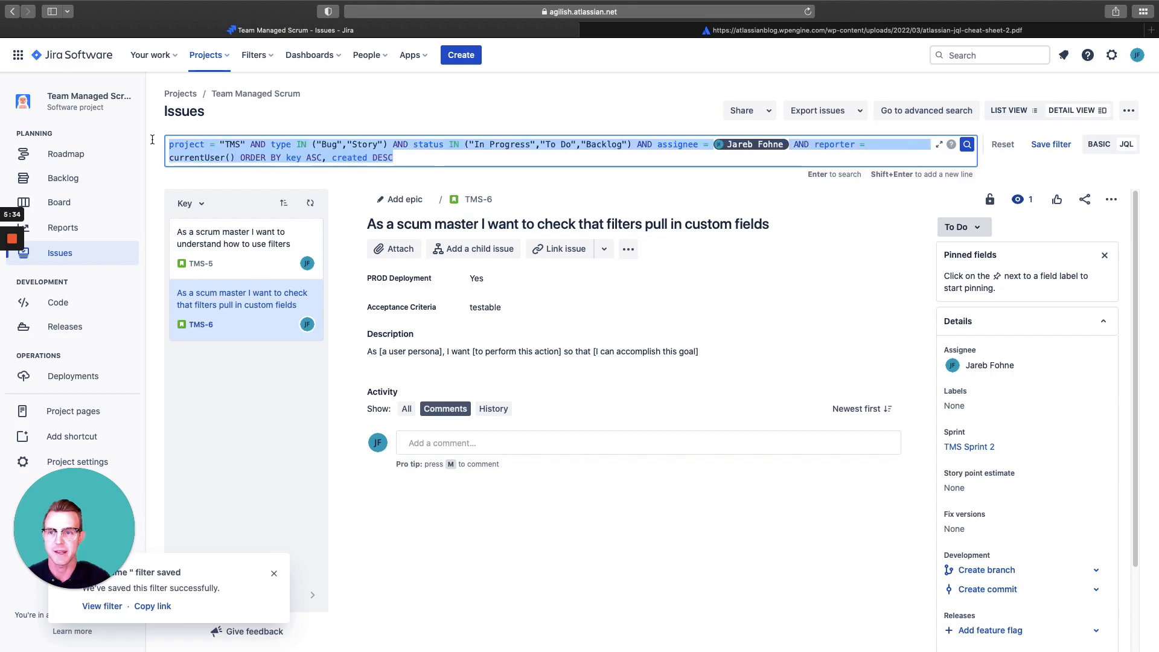
left_click(407, 158)
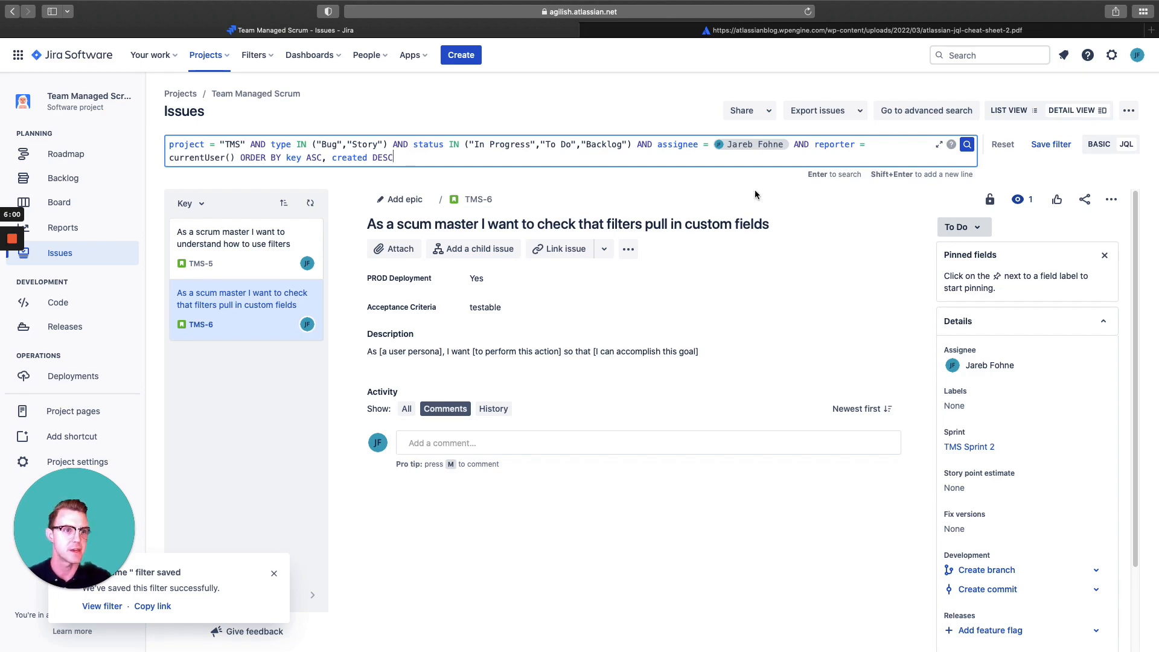
Show the filtered issues in list view and look over the options for sharing and exporting them
left_click(1007, 111)
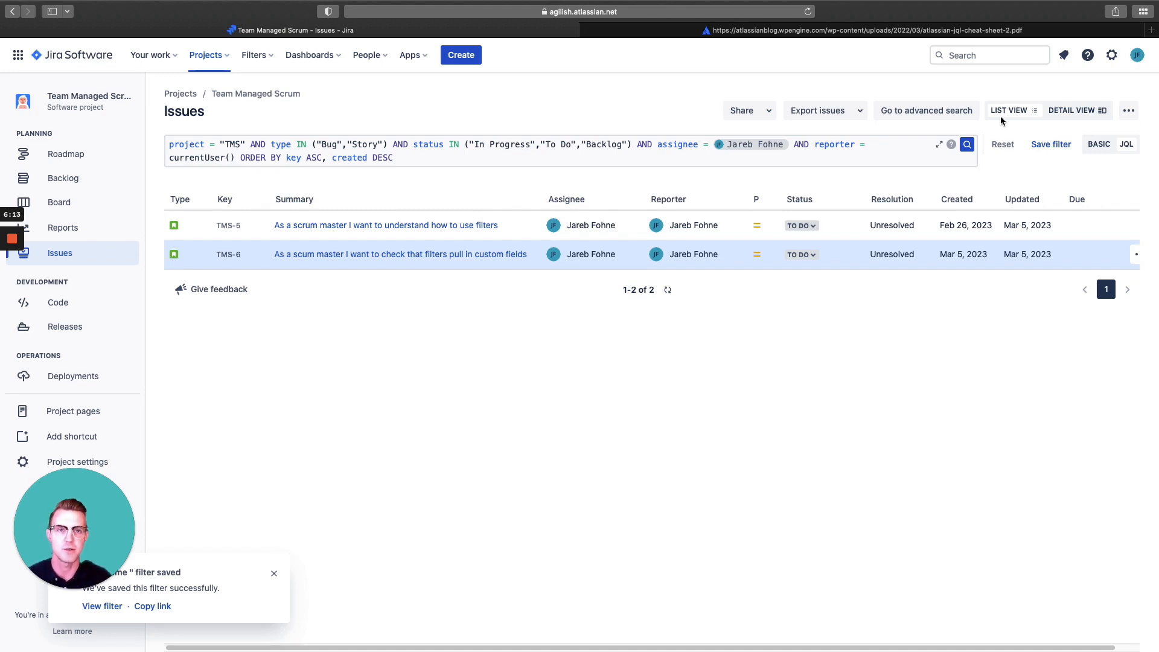
left_click(769, 114)
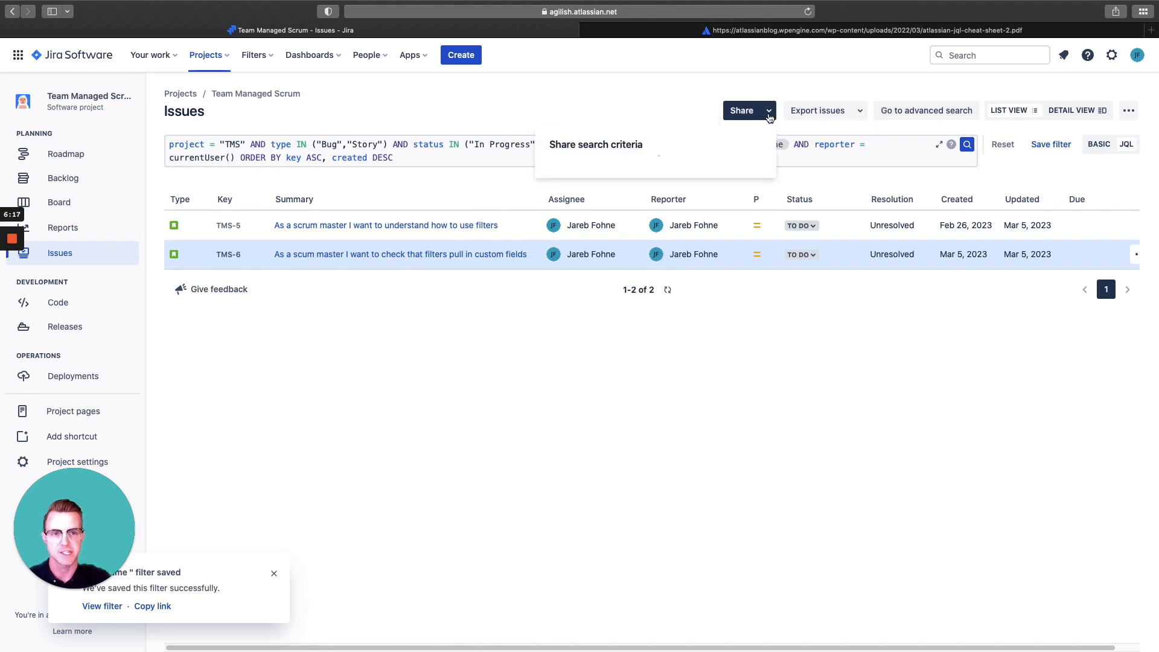
left_click(818, 90)
left_click(857, 111)
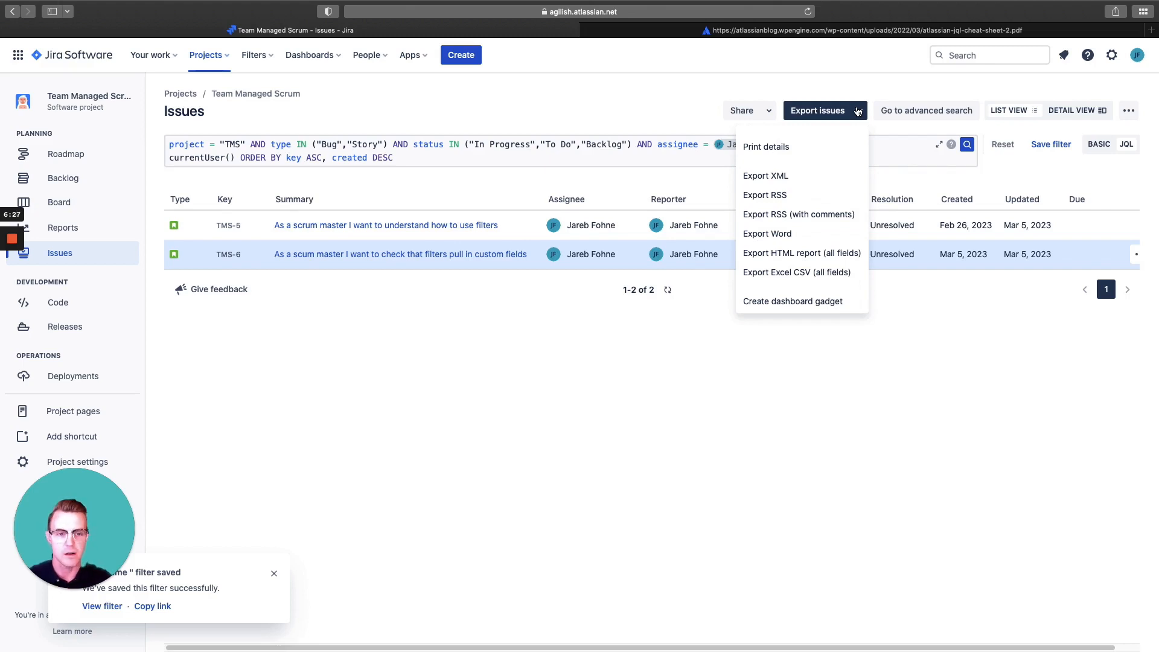
left_click(829, 92)
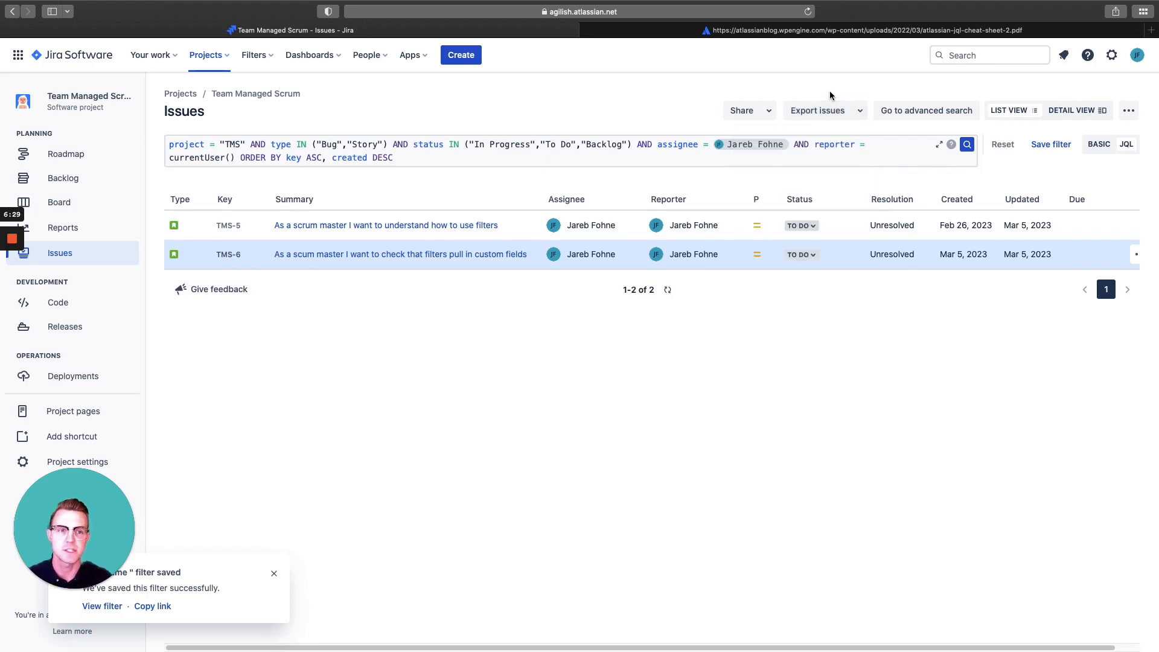
Open the current query in the advanced search and switch it from JQL to basic mode
left_click(904, 112)
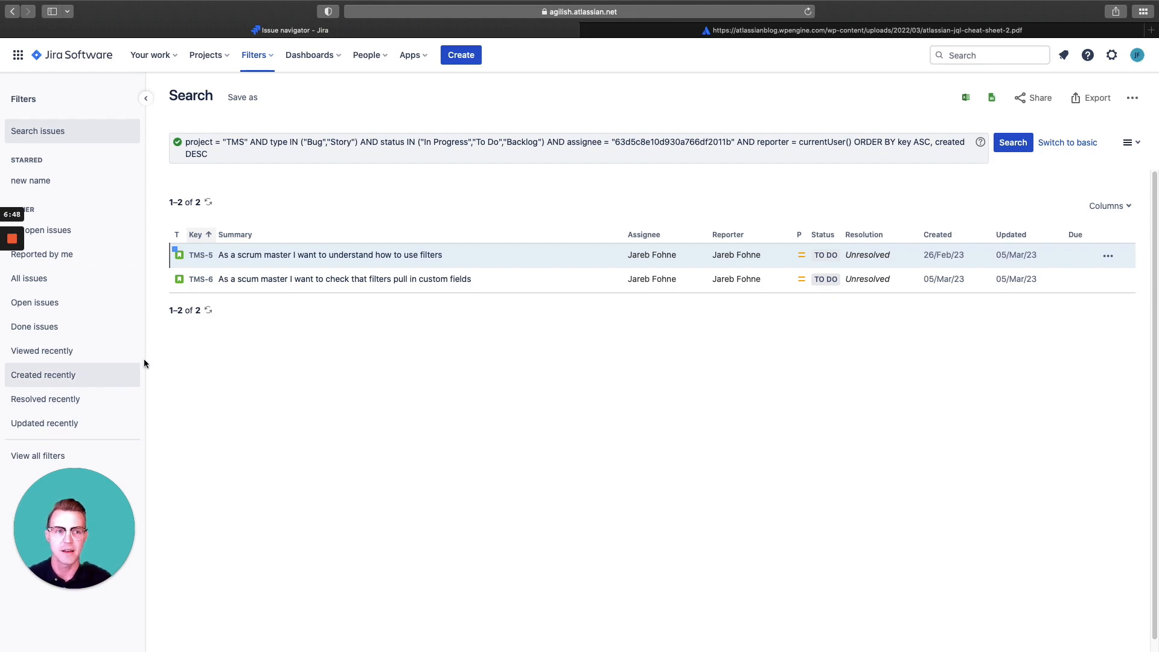
left_click(939, 149)
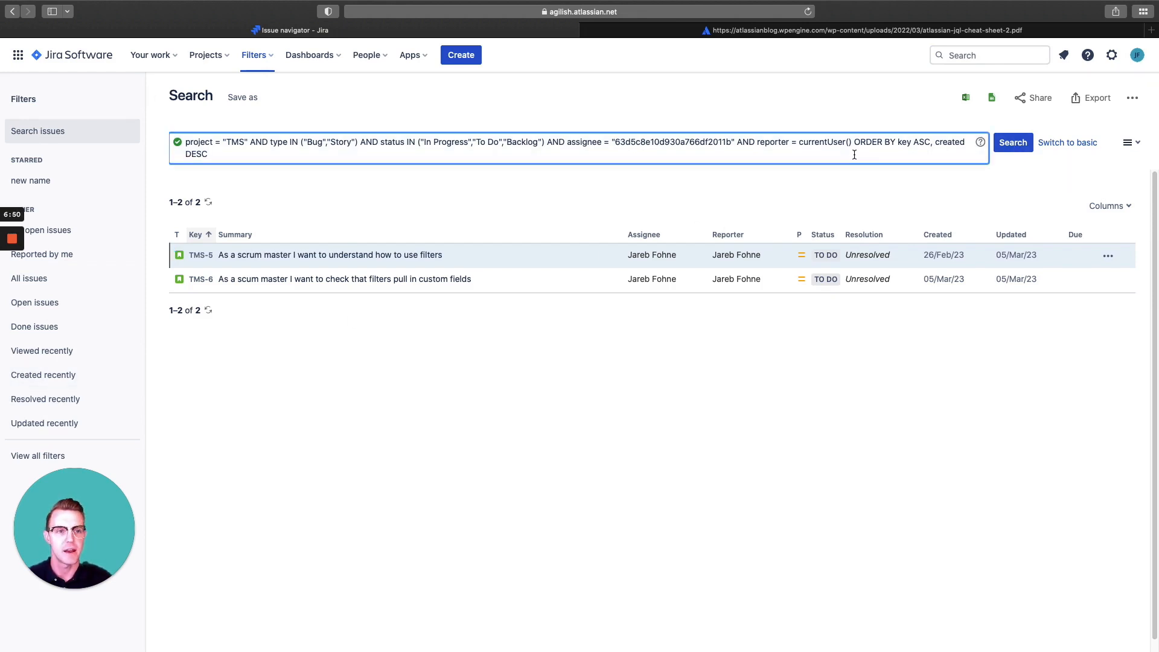
left_click(1059, 149)
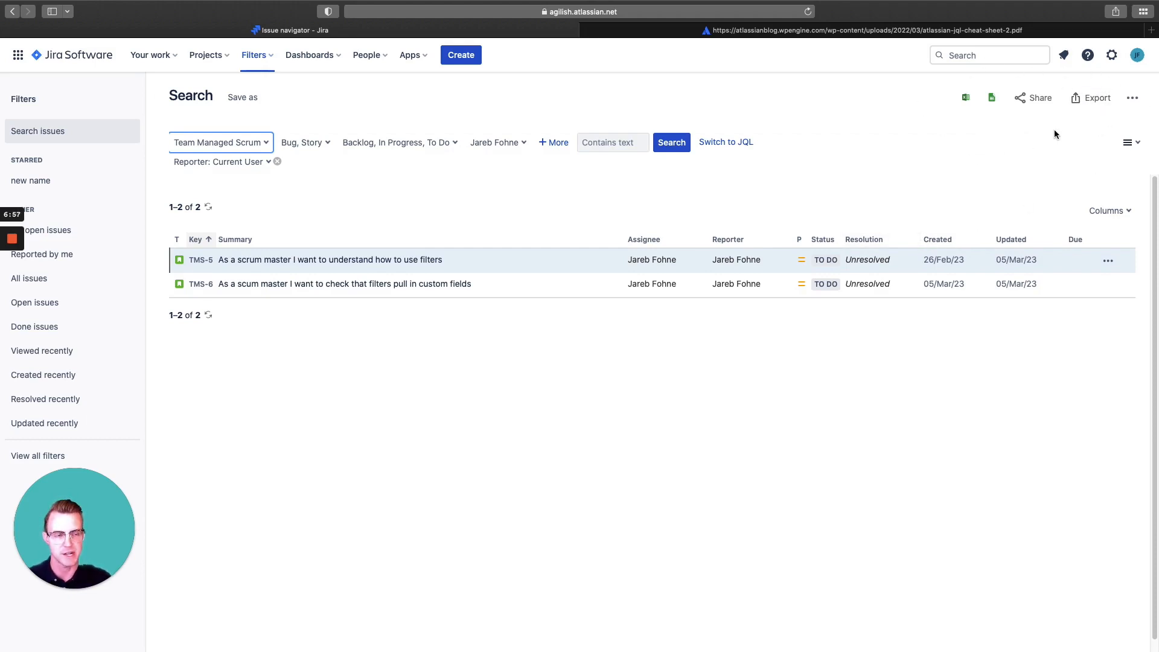
View the column choices for the search results without changing them, and go to the overview of all filters
left_click(1108, 210)
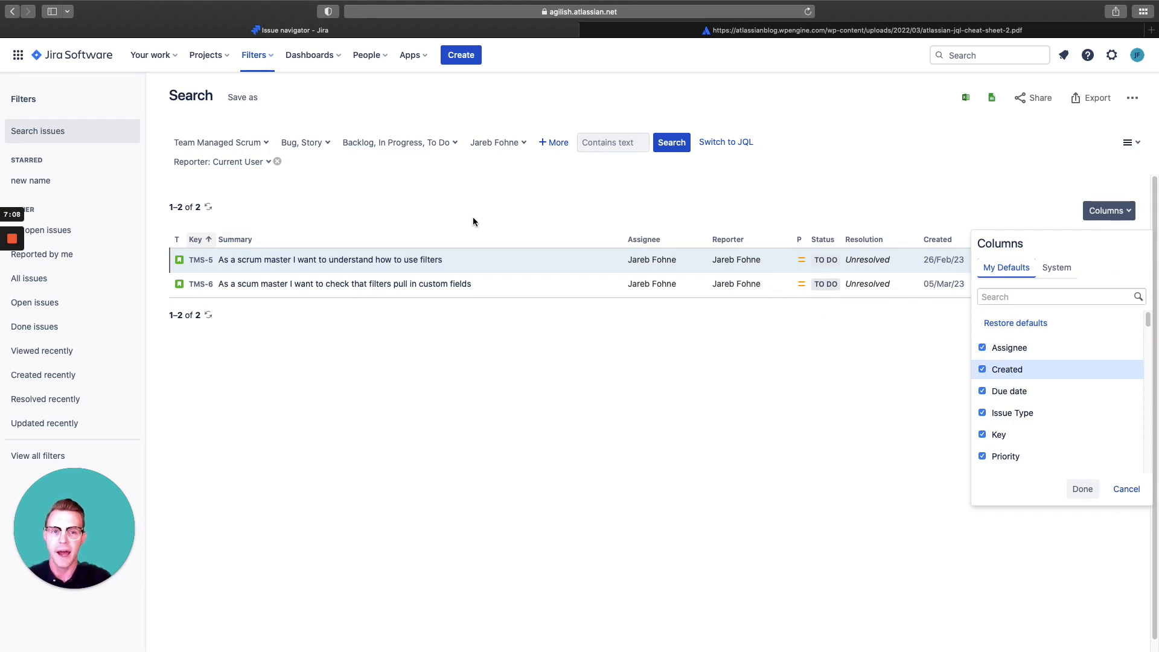
left_click(270, 56)
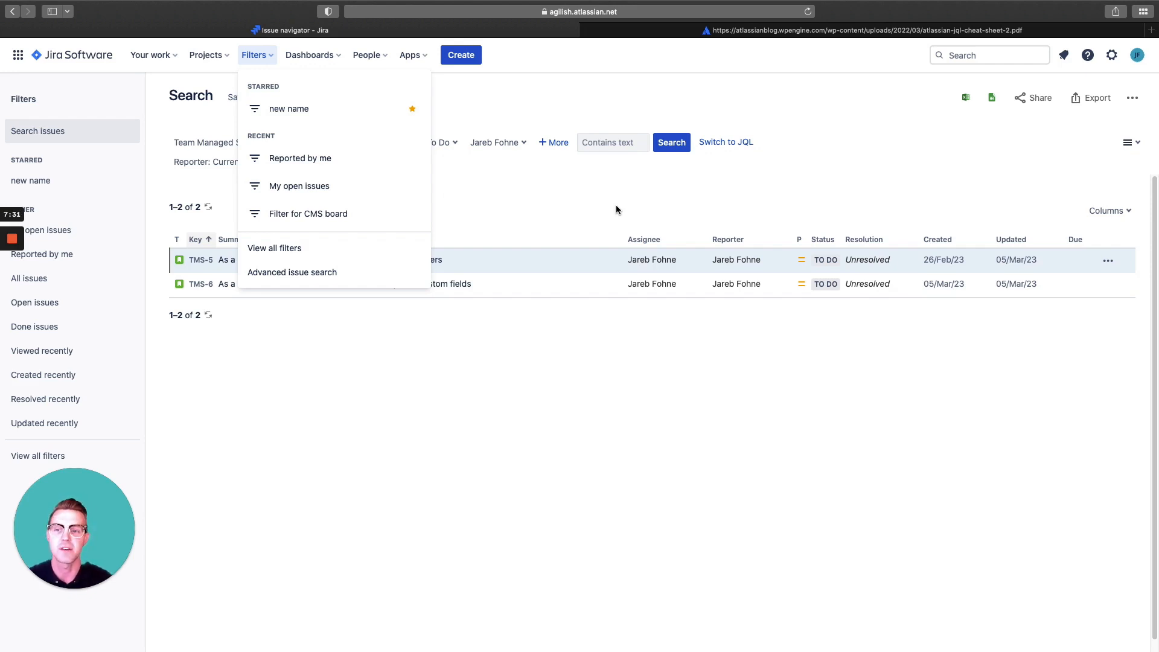
left_click(288, 248)
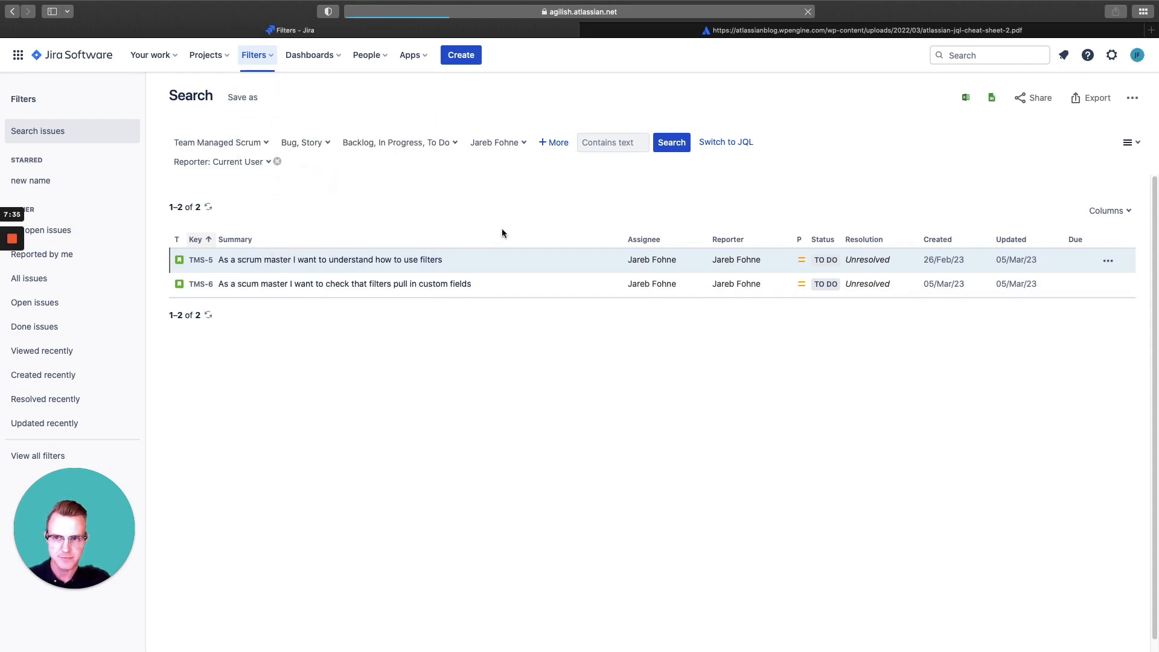